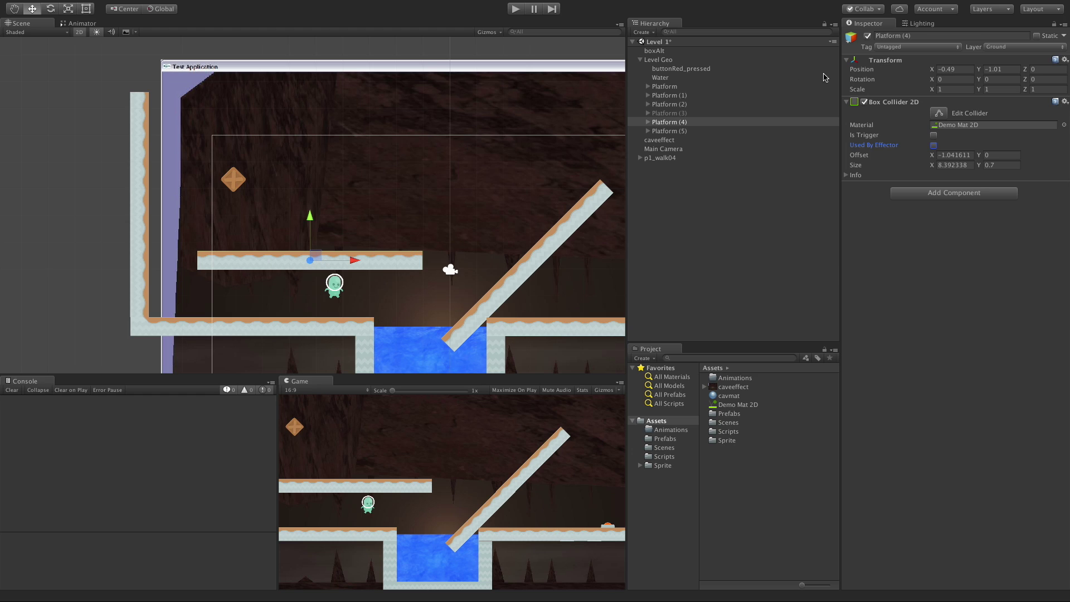
Step: Add a Surface Effector 2D to Platform (4) and mark its Box Collider 2D as Used By Effector
left_click(697, 122)
key("Right")
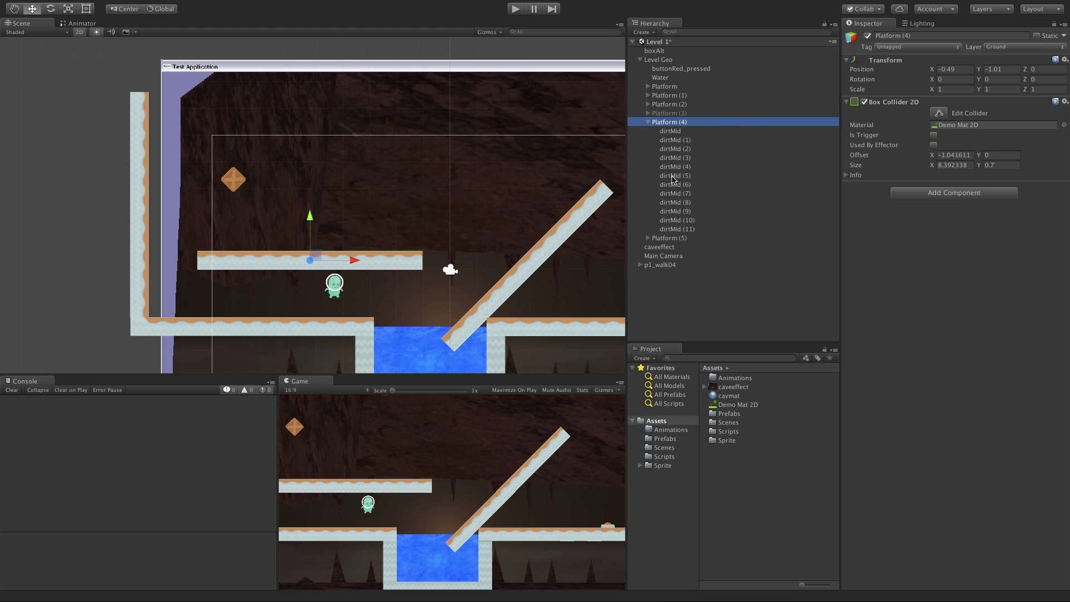
left_click(647, 122)
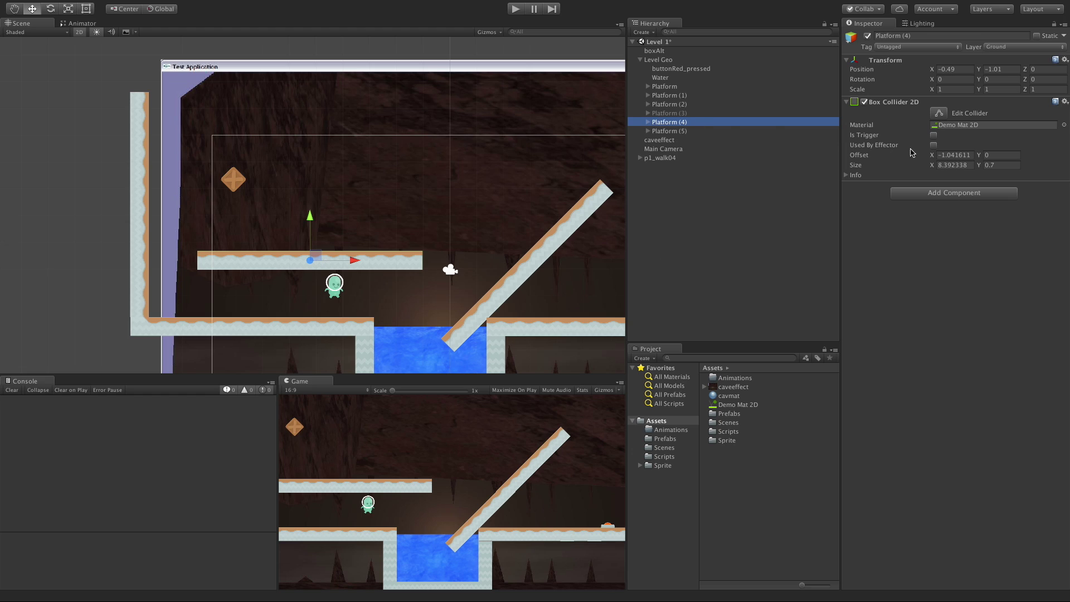
left_click(938, 193)
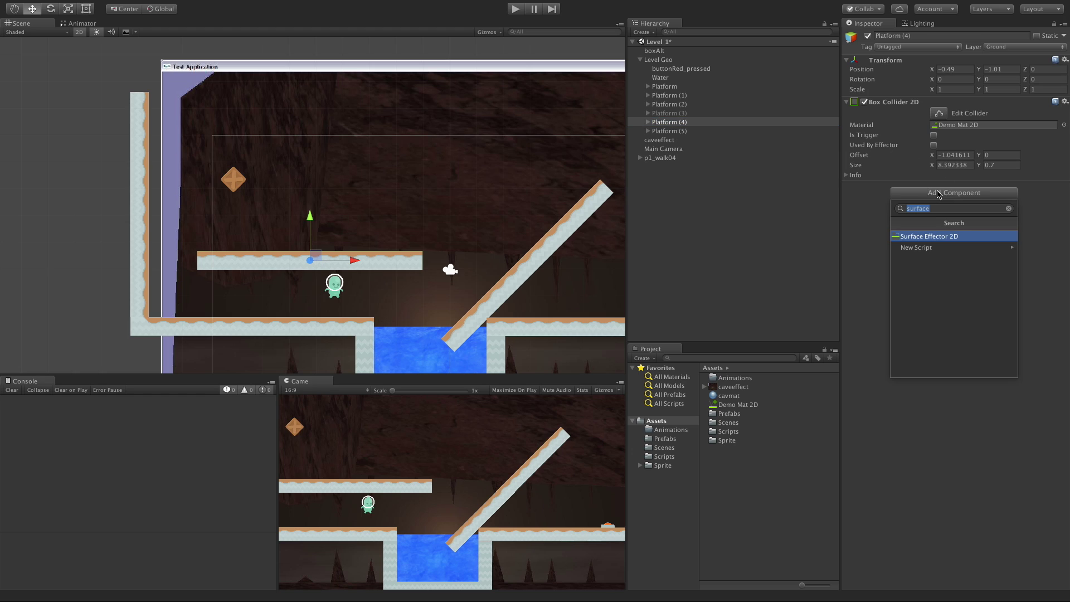
left_click(951, 237)
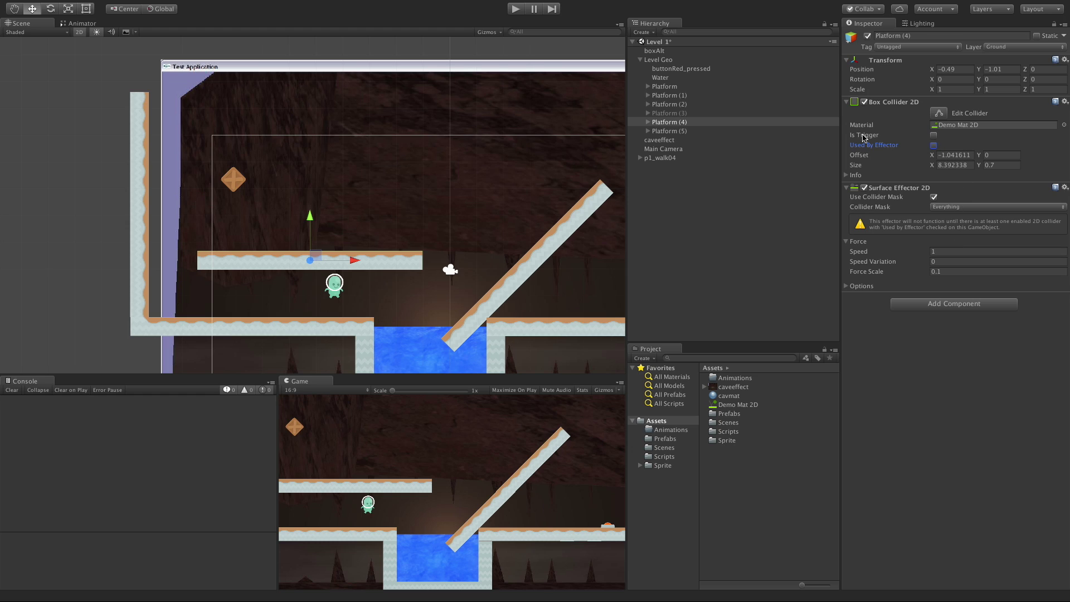
left_click(934, 146)
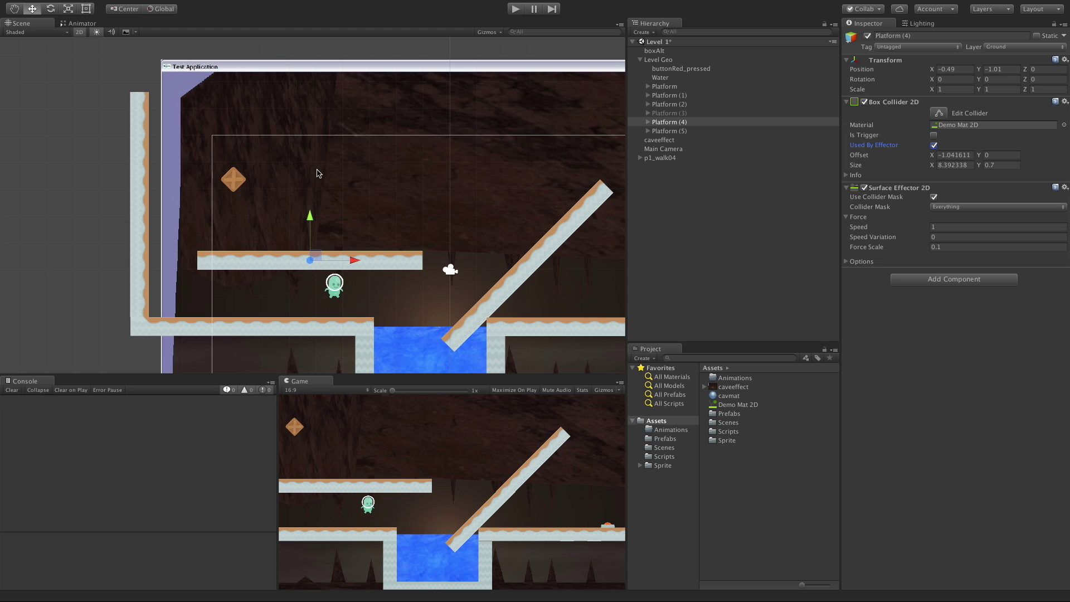
Step: Switch handle orientation from Global to Local, then read the effector's Speed tooltip
left_click(166, 10)
mouse_move(859, 227)
left_click(941, 237)
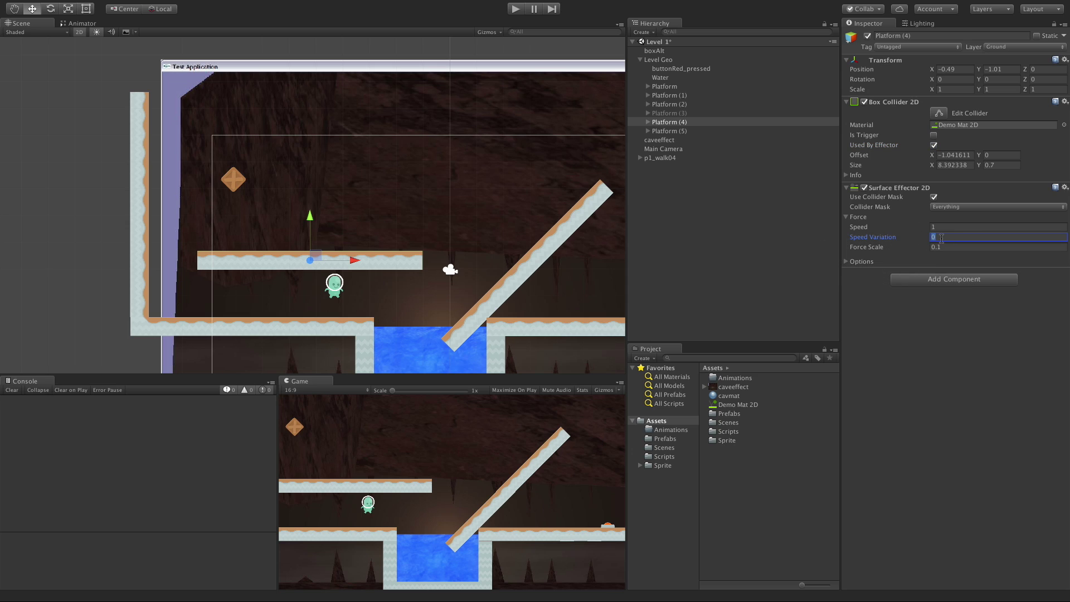
type("10")
key("Tab")
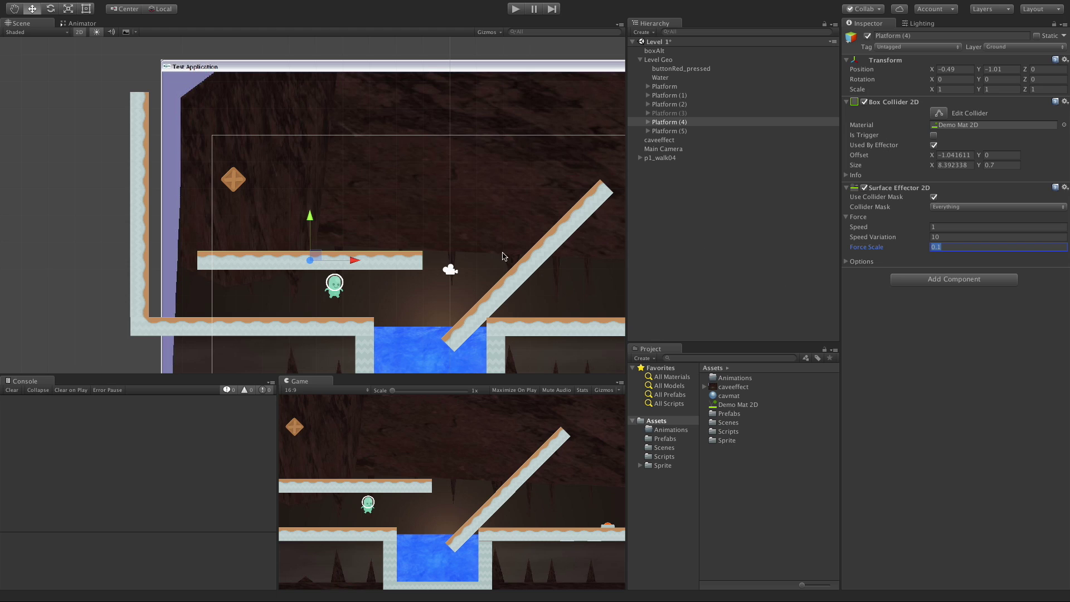
left_click(945, 238)
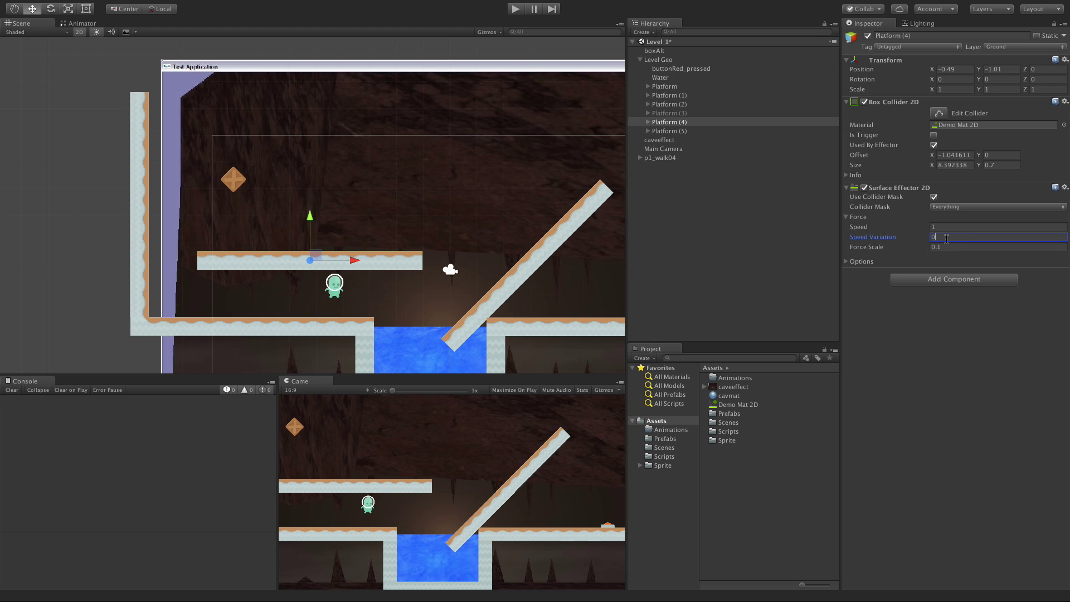
key("Tab")
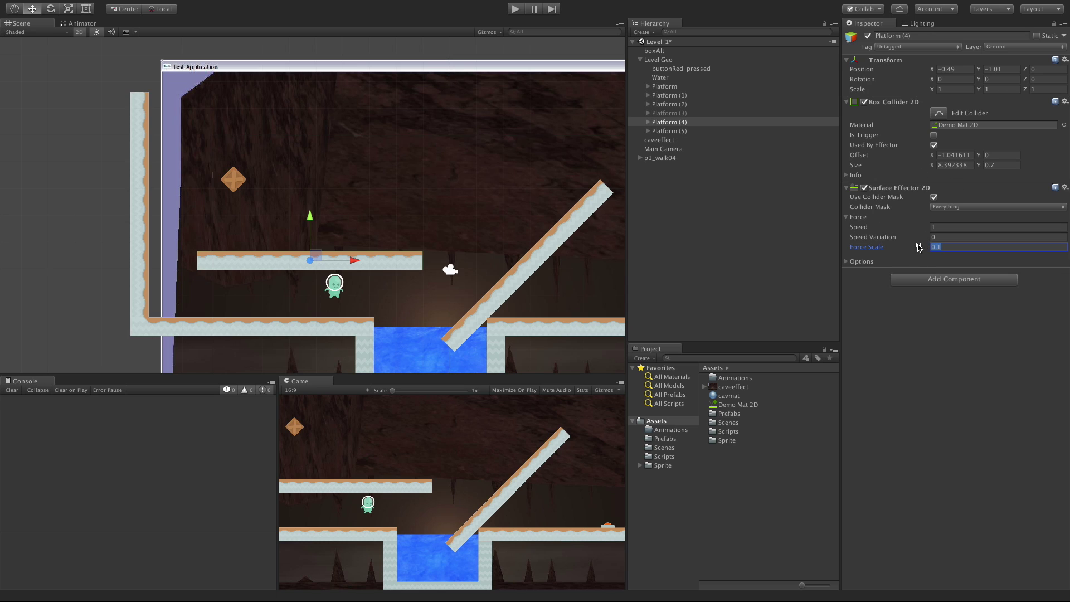
Step: Select the boxAlt crate, play-test the level, and stop the test run
left_click(233, 179)
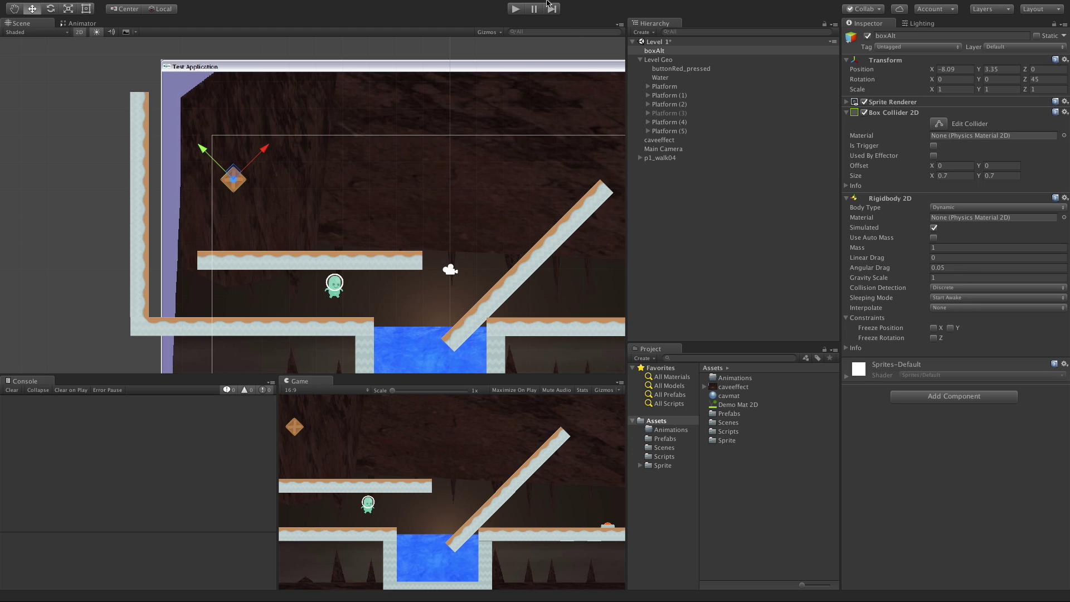
left_click(514, 13)
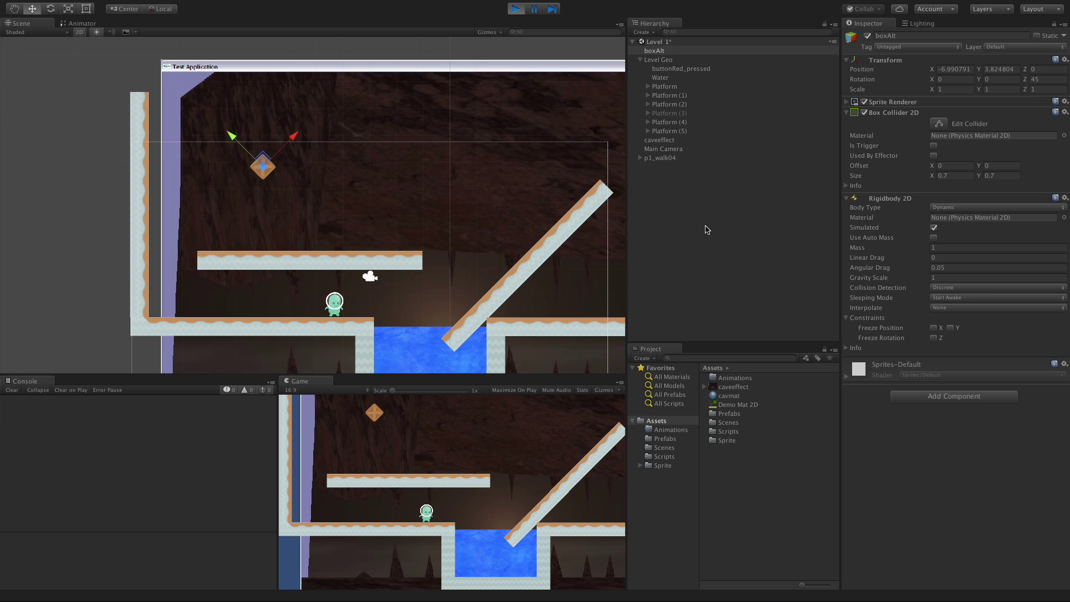
key("ctrl+p")
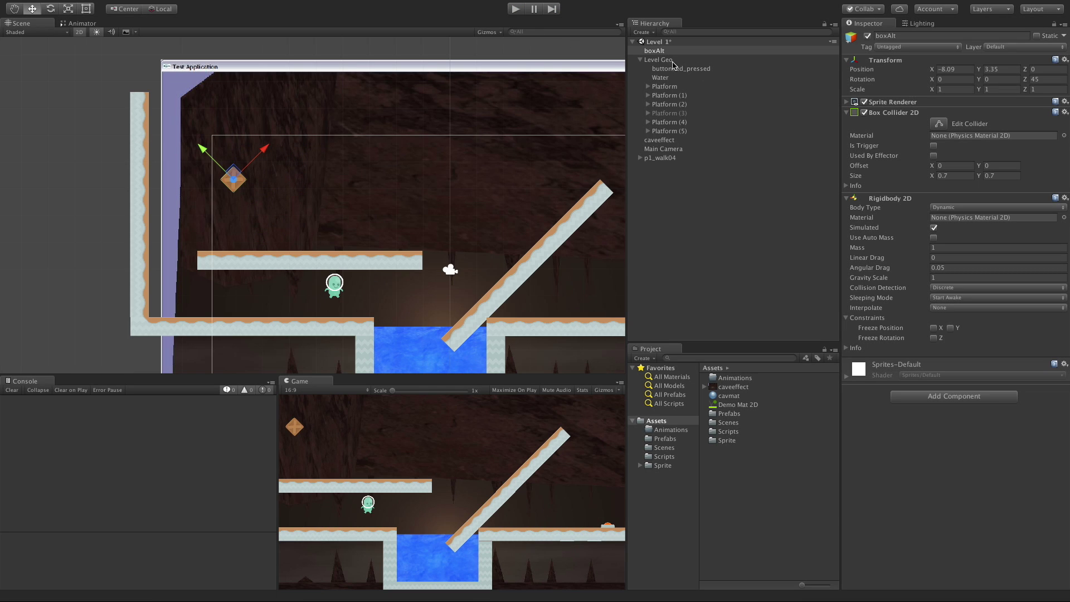
Step: Untick Use Bounce and Use Friction on Platform (4)'s Surface Effector 2D, then play-test
left_click(674, 123)
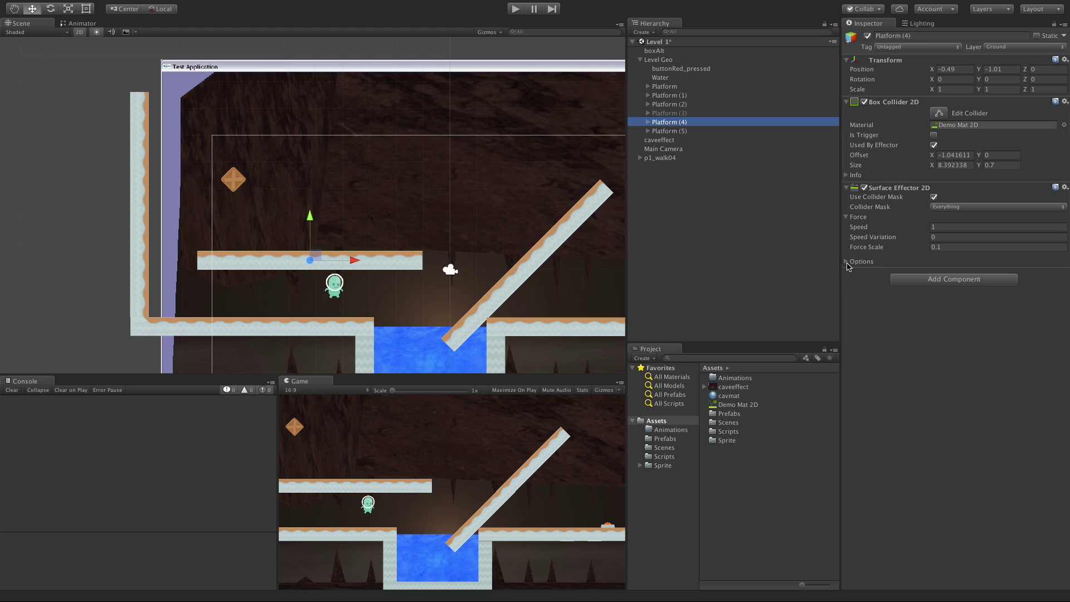
left_click(847, 263)
left_click(657, 52)
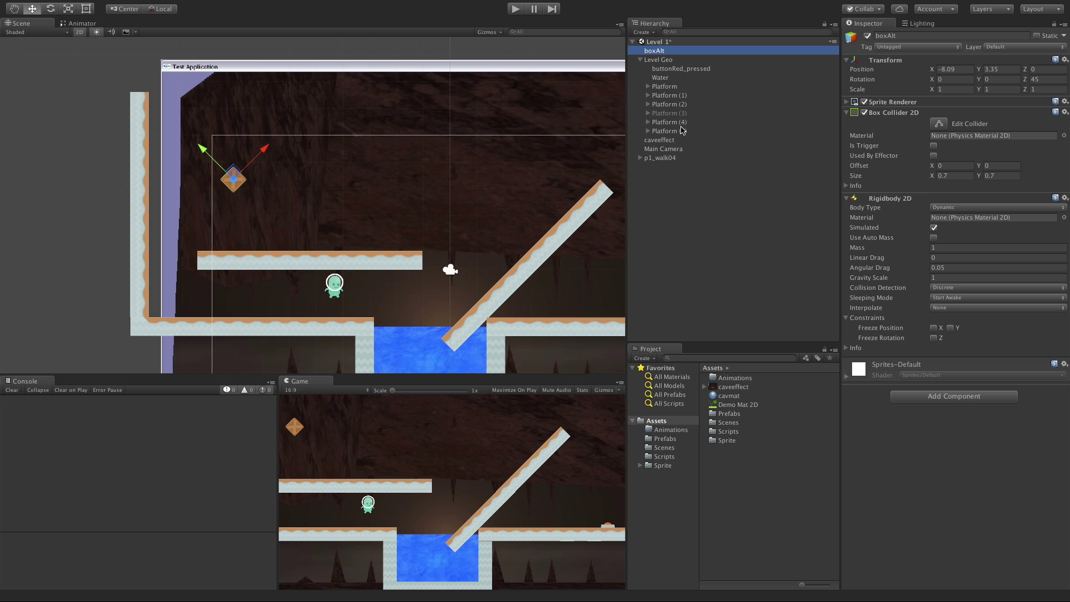
left_click(681, 124)
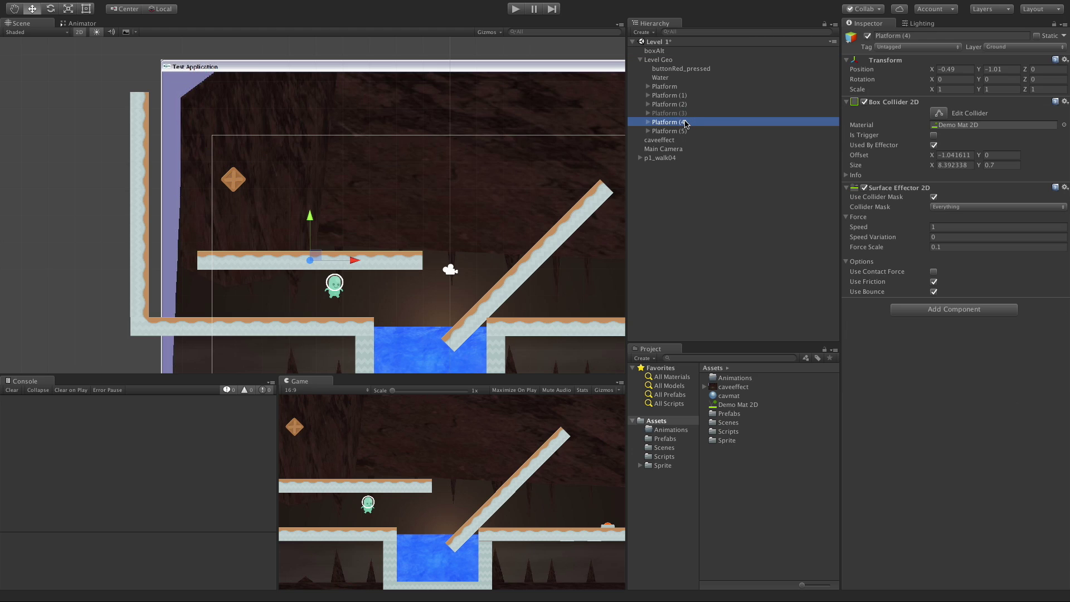
left_click(934, 292)
left_click(933, 282)
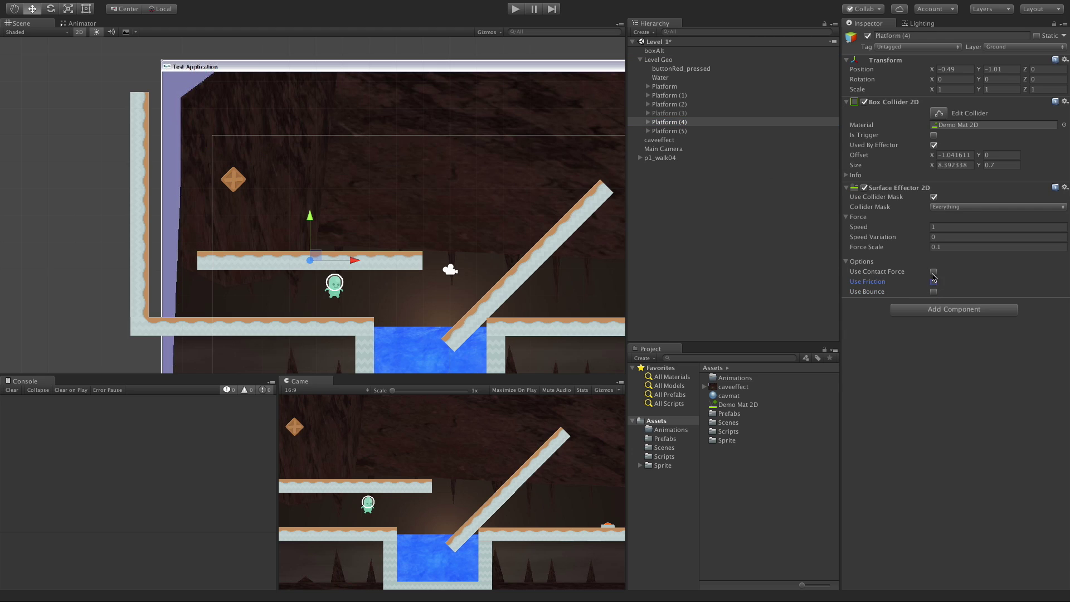
left_click(513, 9)
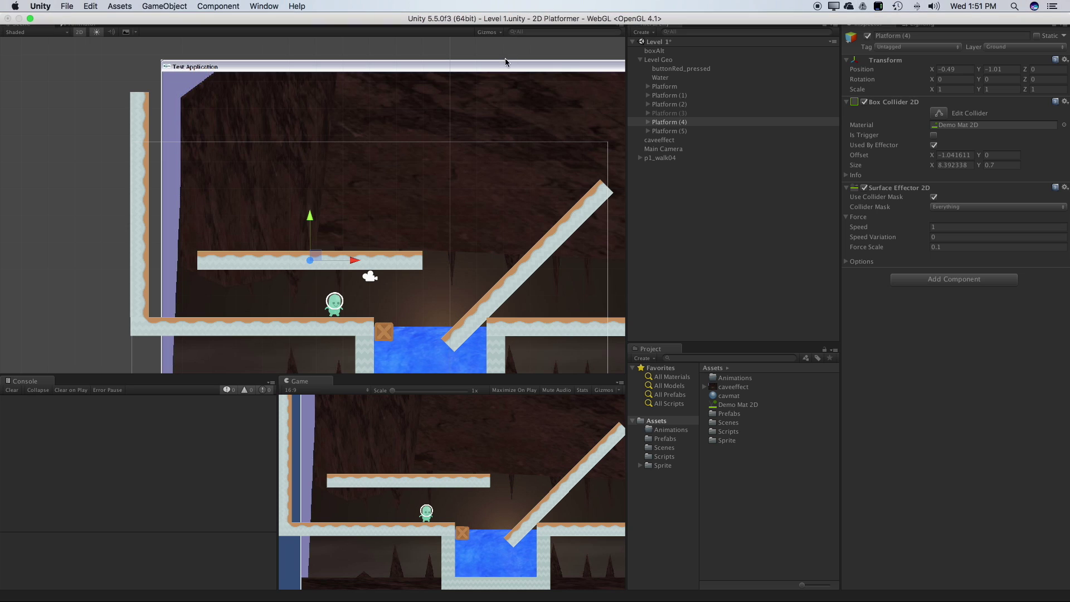
Step: Set the effector's Speed to 10 and play-test the level
left_click(518, 10)
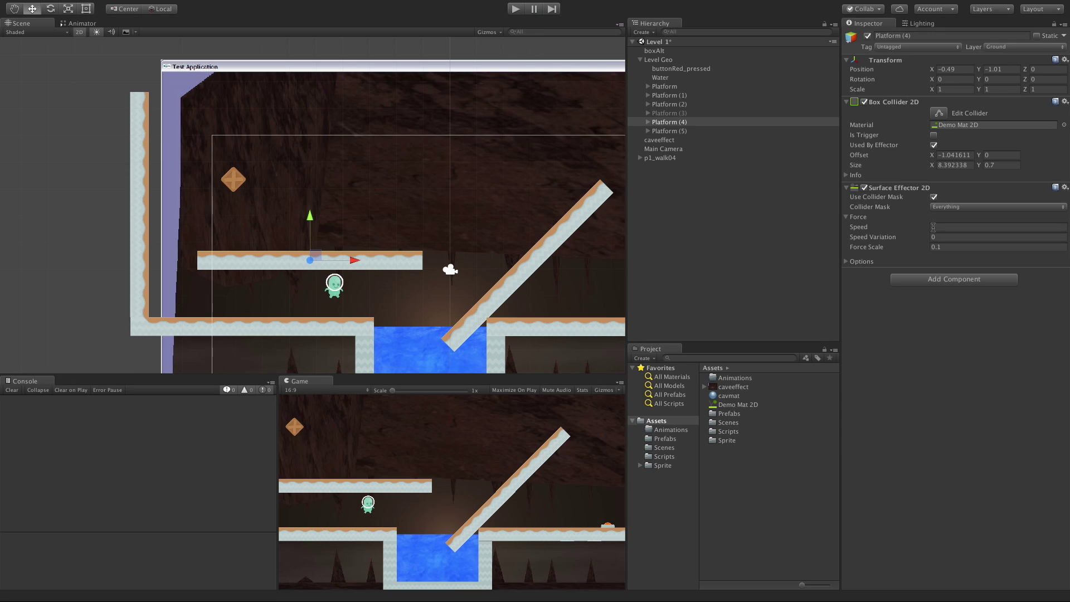
left_click(936, 227)
type("10")
left_click(516, 9)
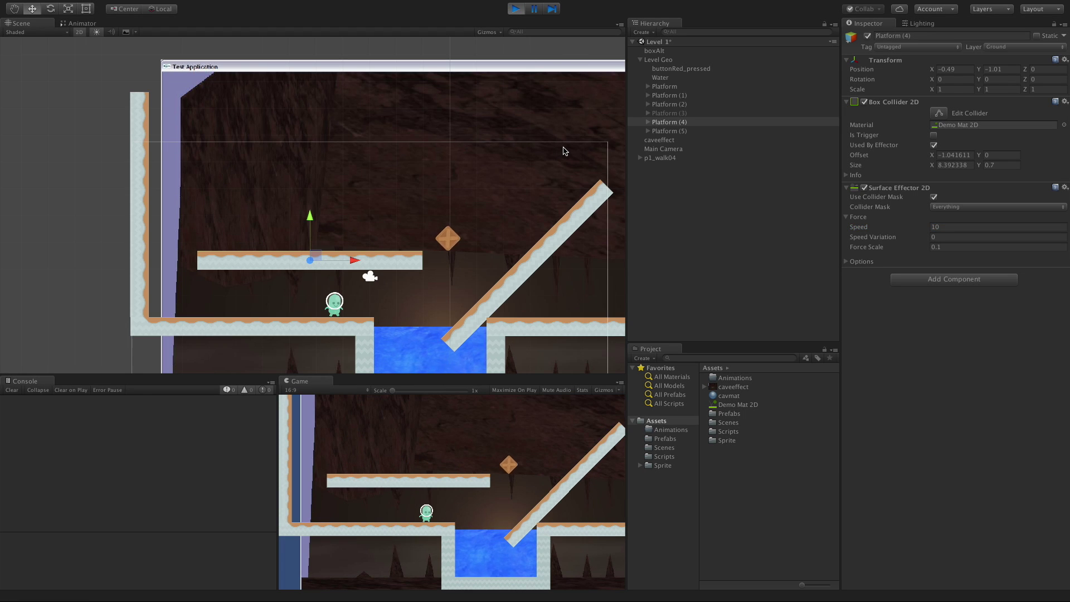
Step: Set the effector's Speed Variation to 10 and play-test again
left_click(516, 9)
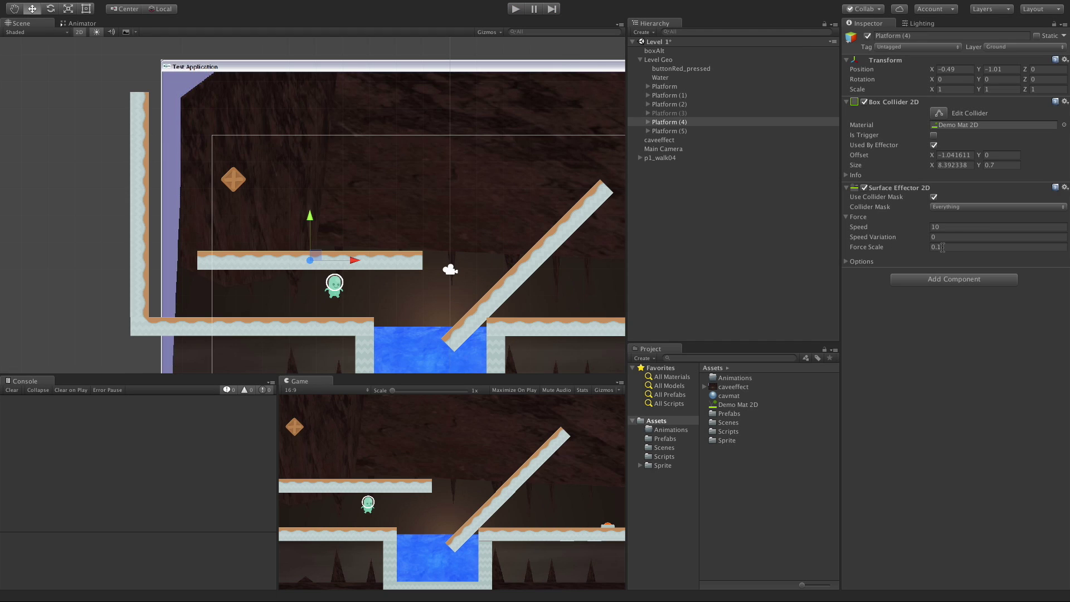
left_click(949, 237)
left_click(516, 10)
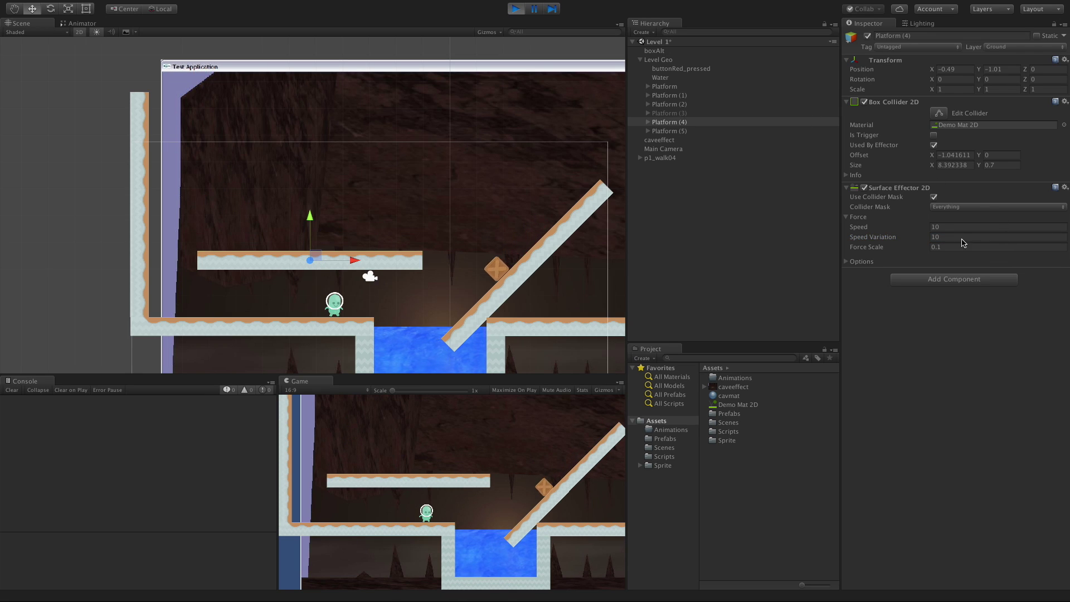
Step: Reset Speed Variation to 0 and play-test the effector with reversed speed -10
left_click(514, 6)
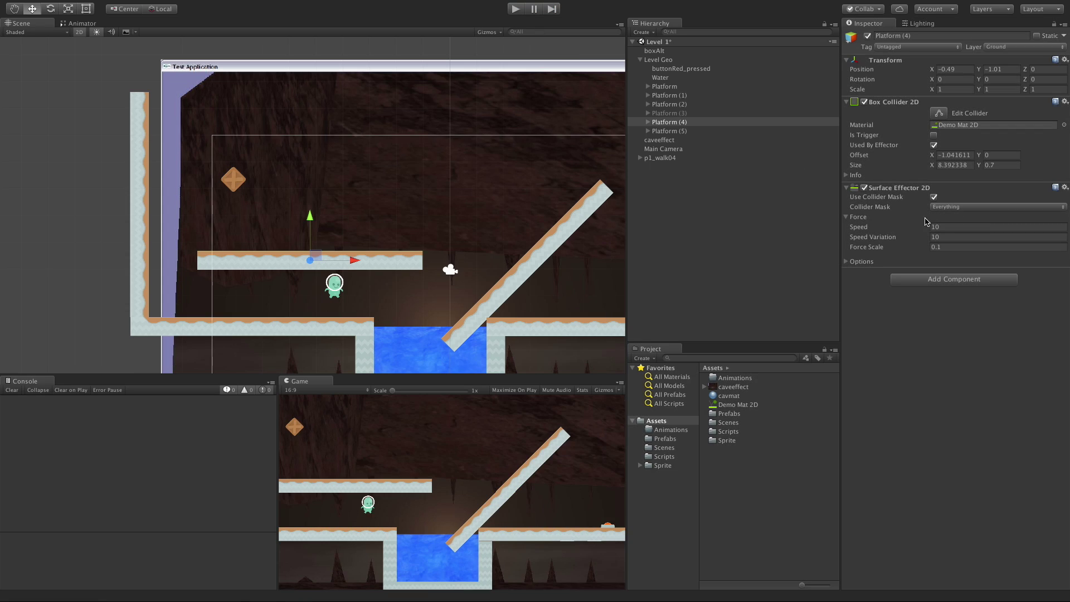
left_click(947, 236)
key("shift+Tab")
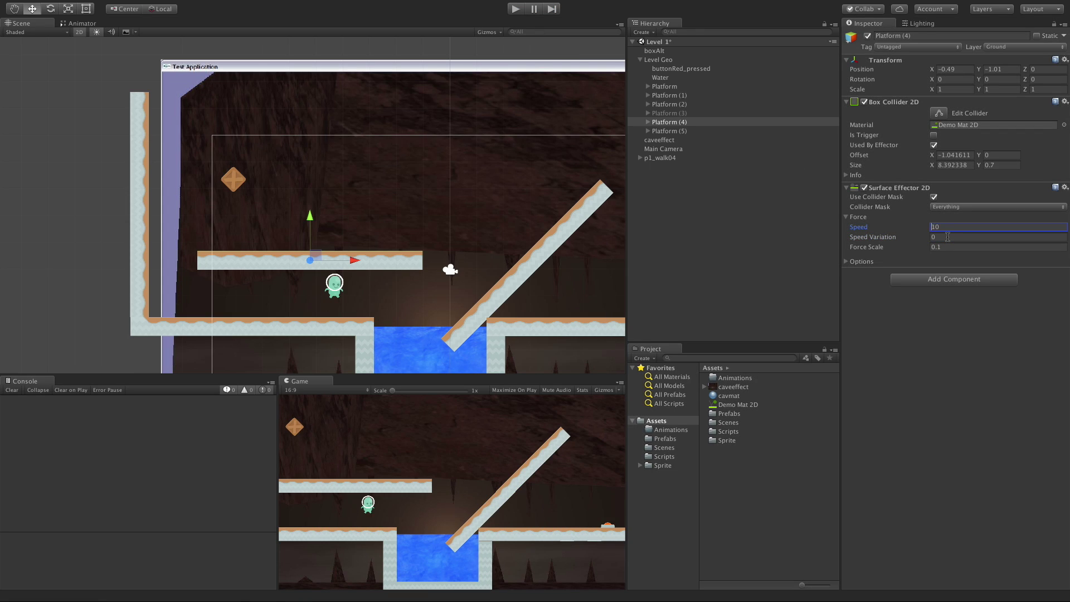
left_click(514, 8)
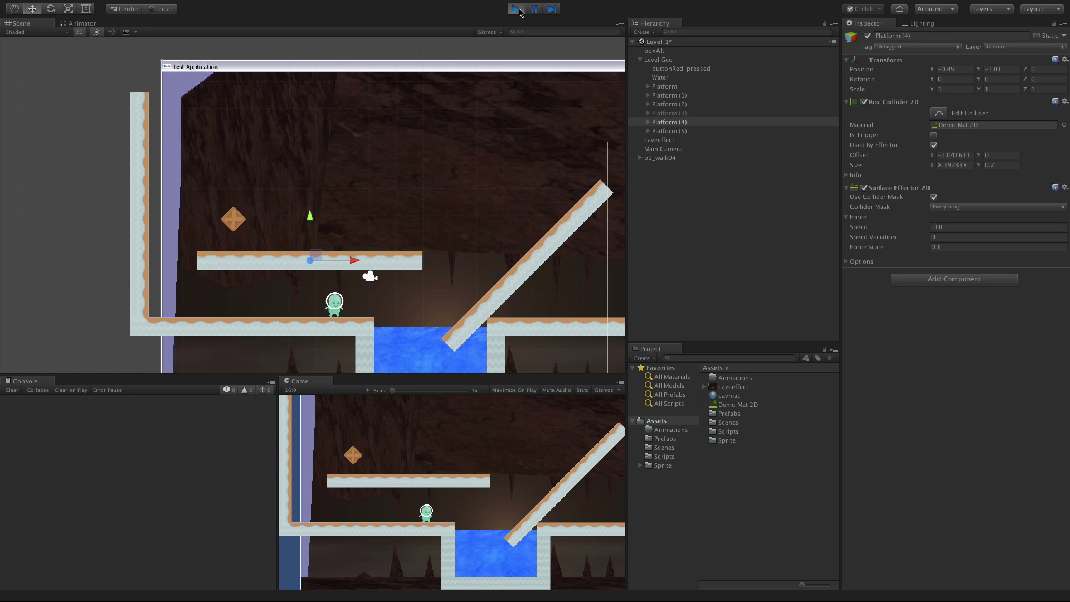
Step: Stop the test and replace the effector's Speed value with 5
left_click(516, 9)
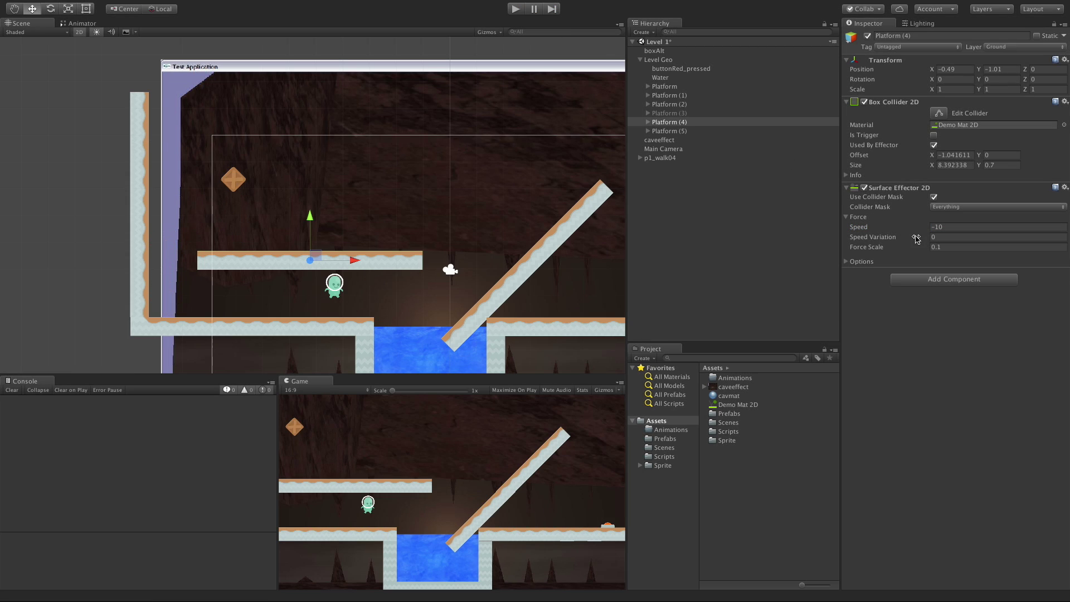
left_click(951, 226)
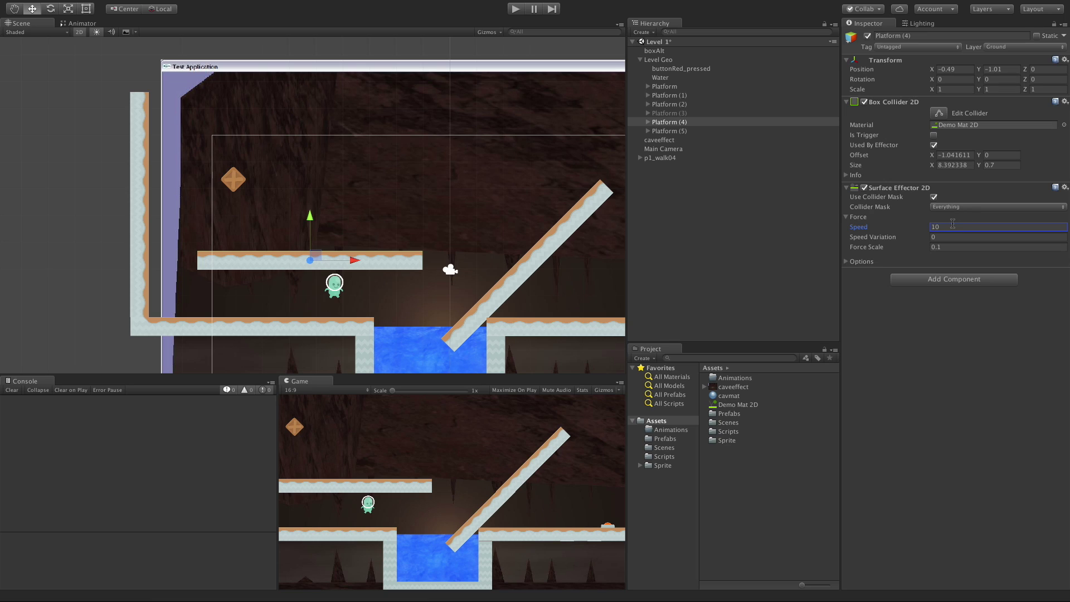
double_click(953, 223)
Step: Turn on Use Contact Force and play-test, watching the crate drop into the water
left_click(846, 262)
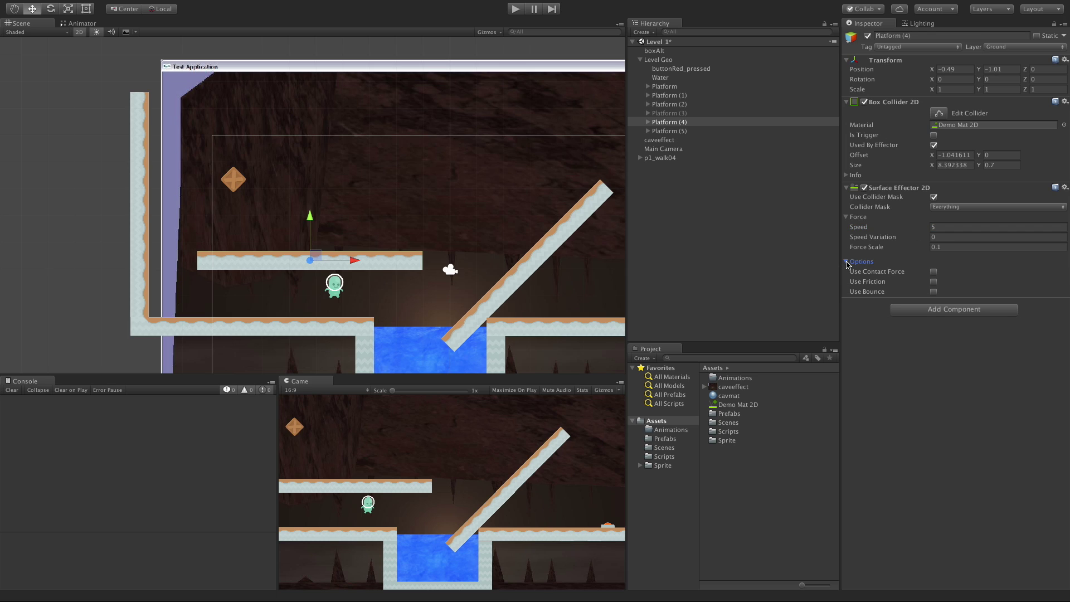
left_click(934, 272)
left_click(515, 9)
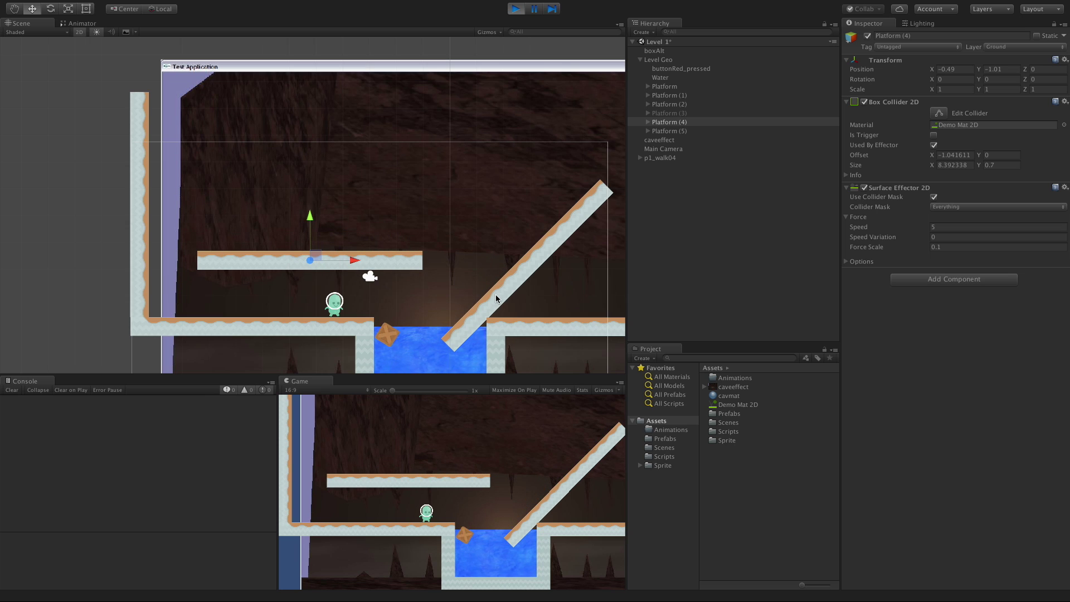
left_click(516, 8)
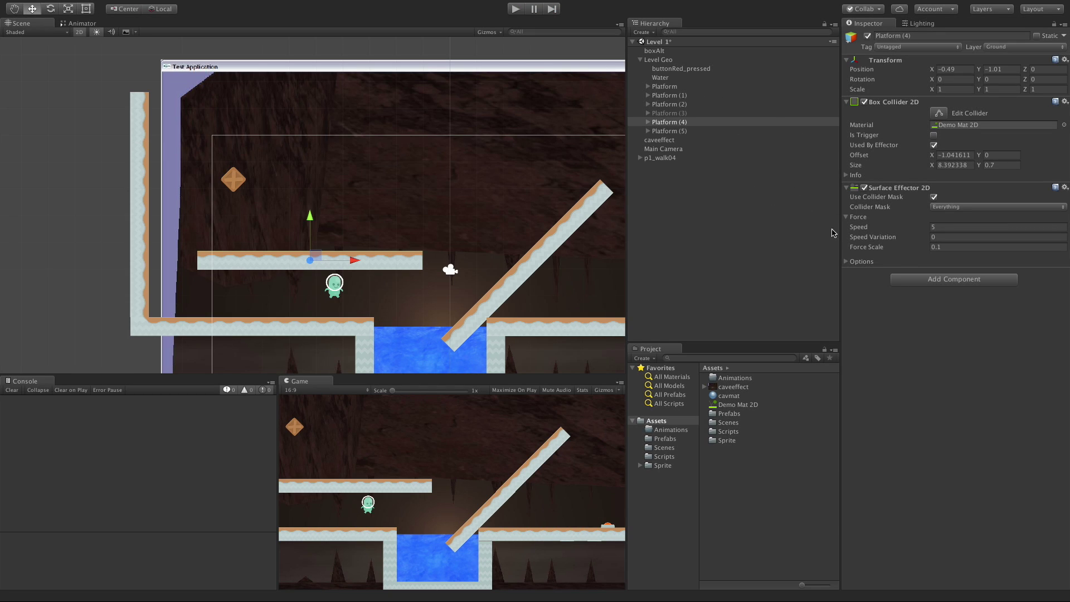
Step: In the effector's Options, toggle Use Contact Force off again and turn Use Friction on
left_click(846, 261)
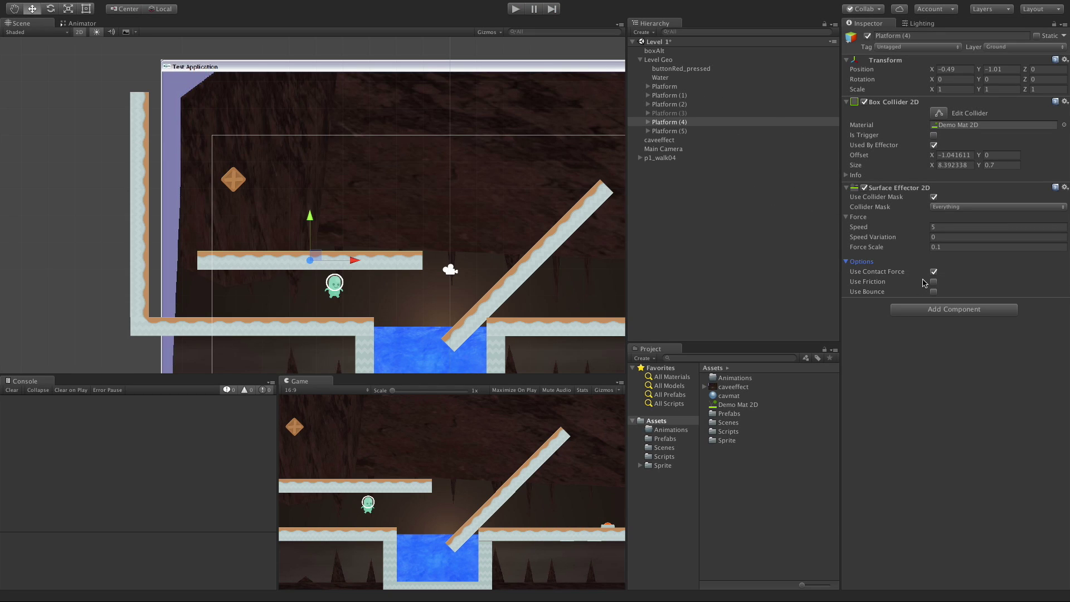
left_click(933, 273)
left_click(933, 272)
left_click(933, 281)
Step: Give the Demo Mat 2D material Bounciness 0 and Friction 0.4, then reselect Platform (4)
left_click(999, 126)
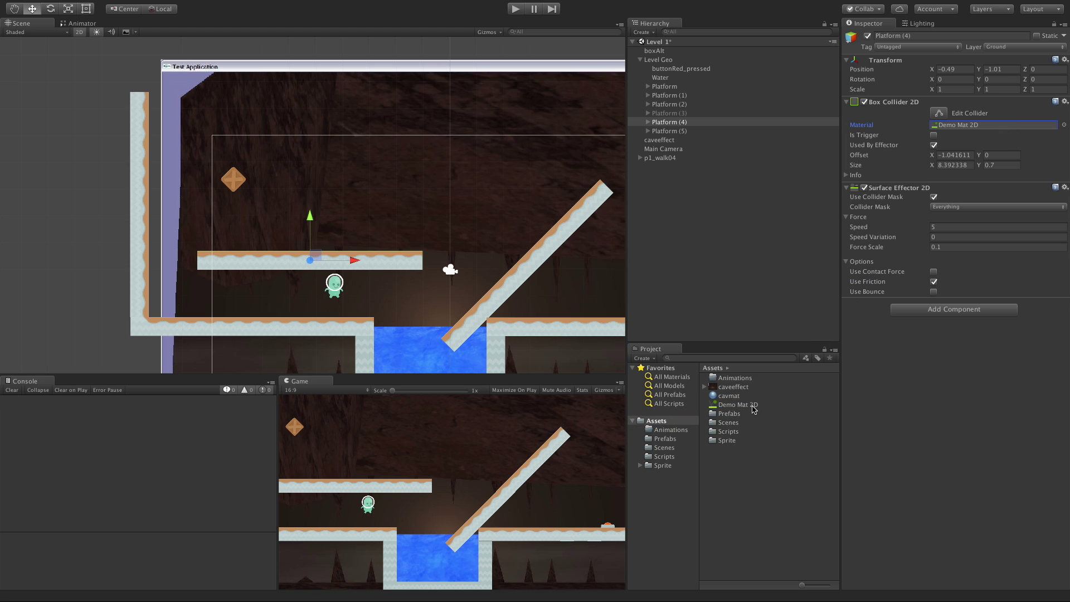
left_click(743, 405)
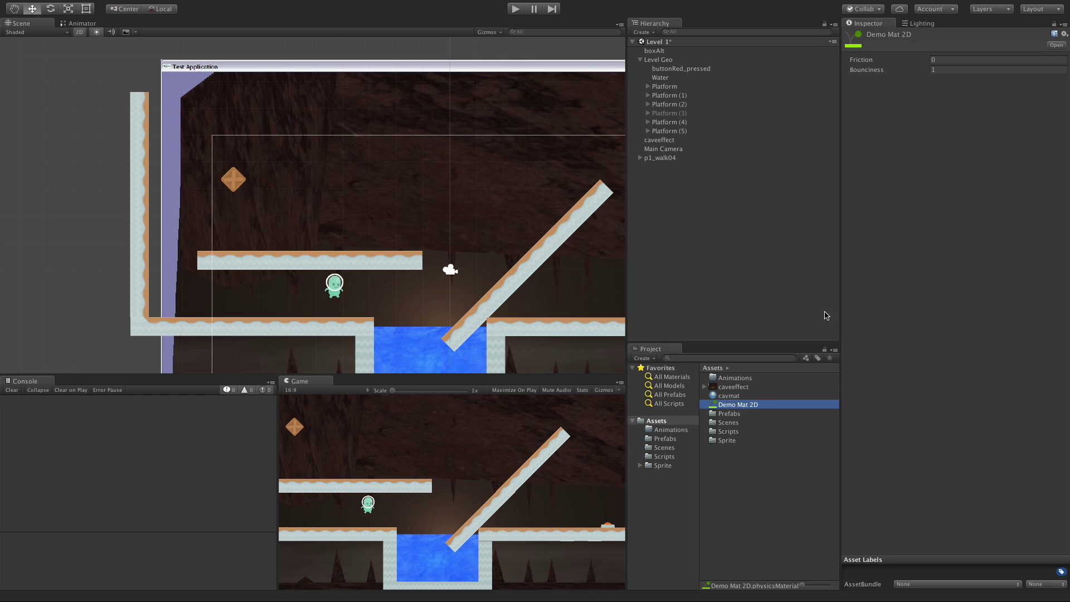
left_click(950, 70)
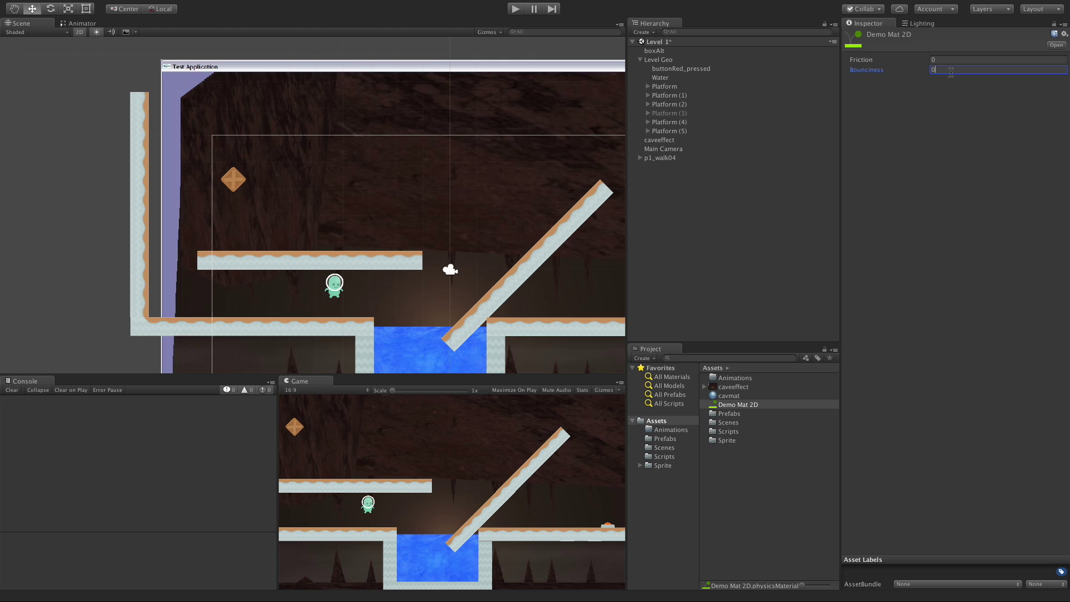
key("shift+Tab")
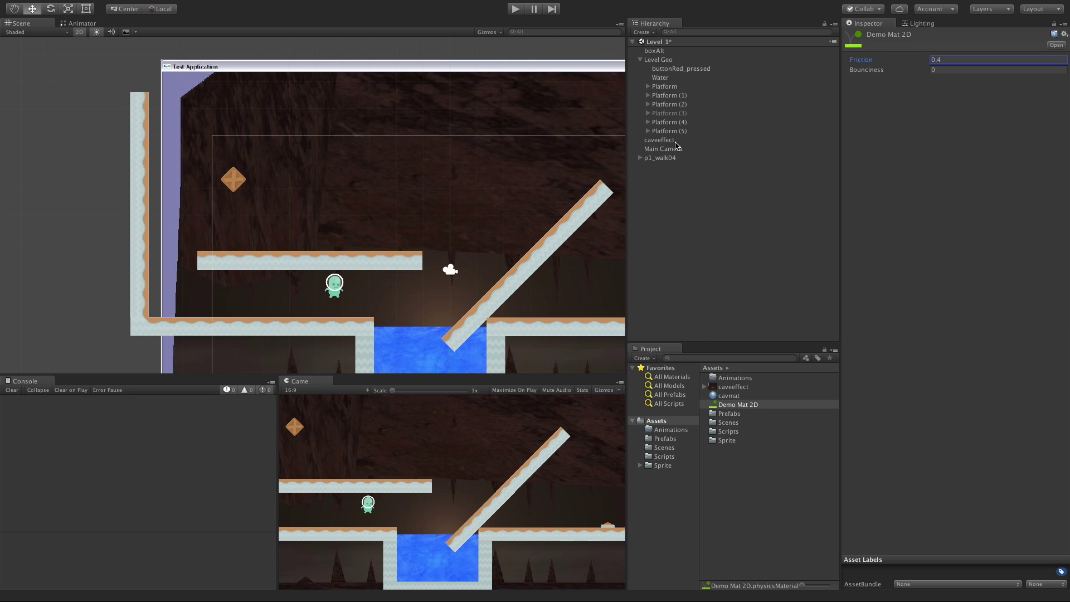
left_click(680, 122)
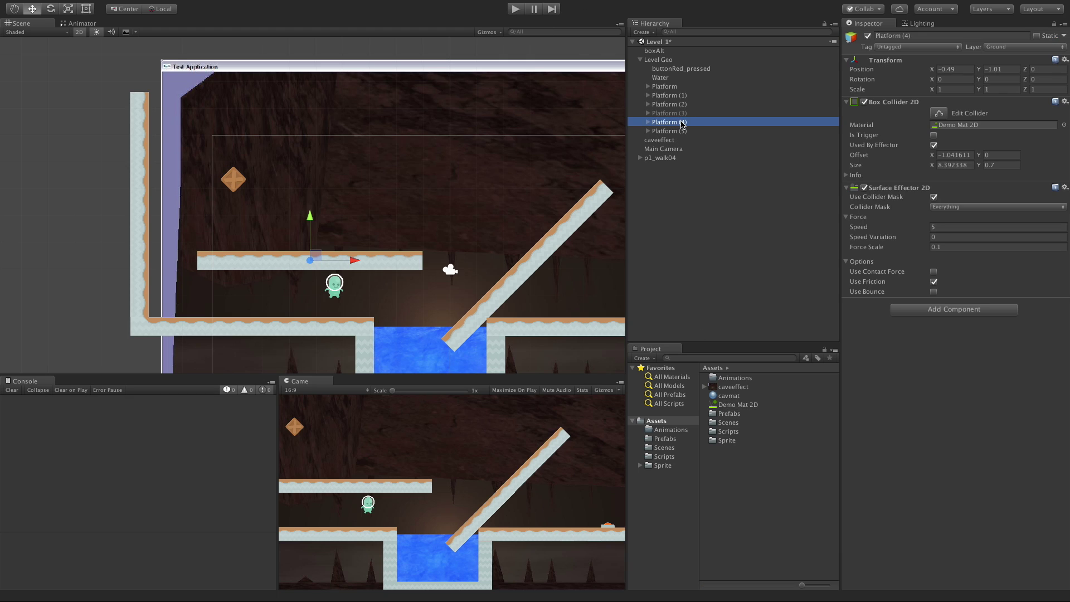
Step: Play-test, then raise Demo Mat 2D friction to 1 and play-test again
left_click(515, 8)
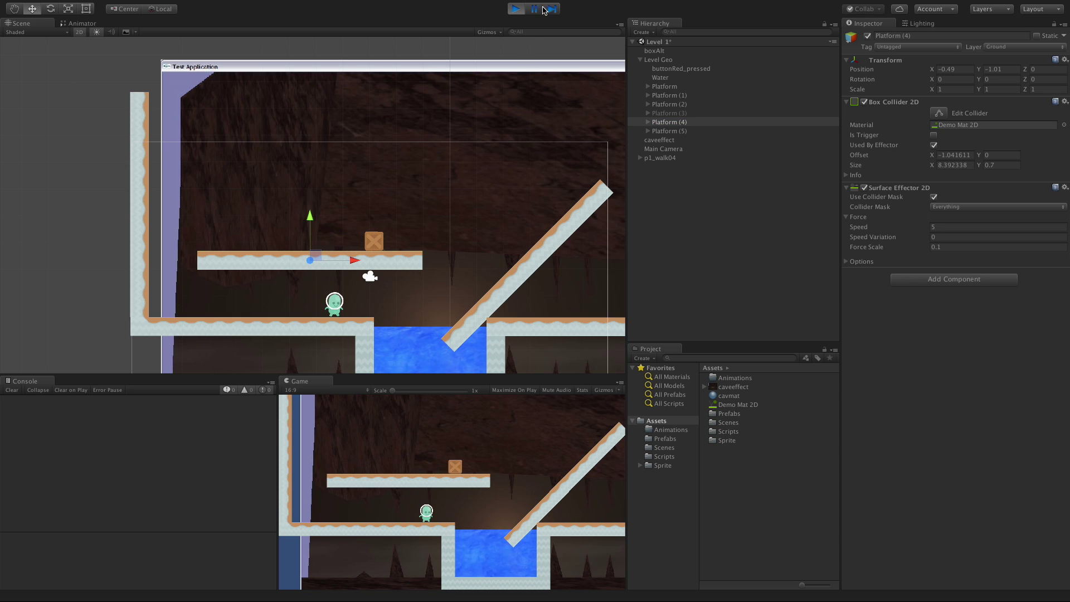
left_click(513, 10)
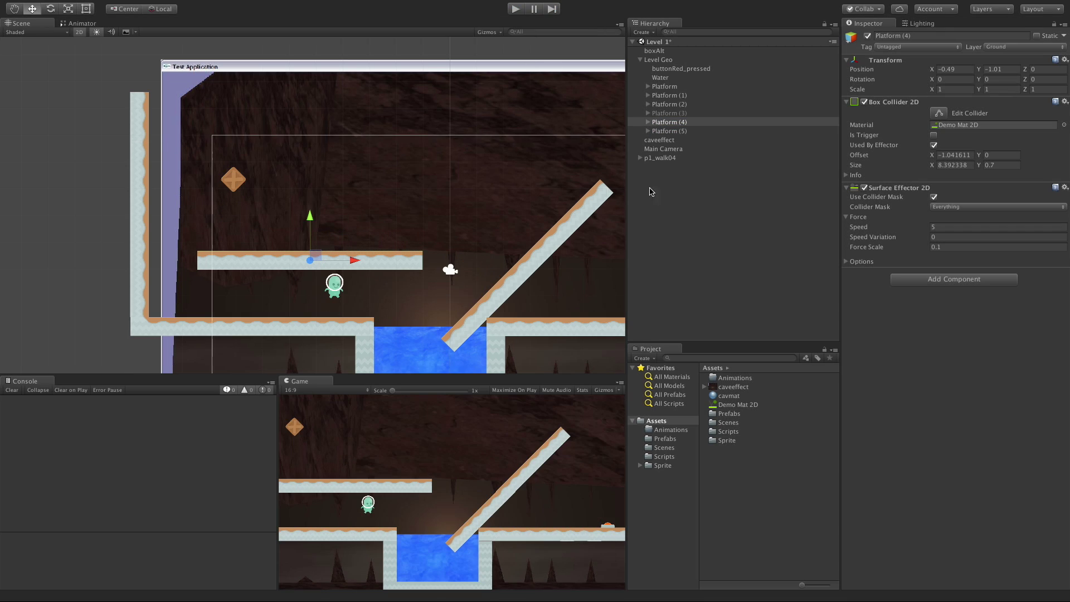
left_click(751, 405)
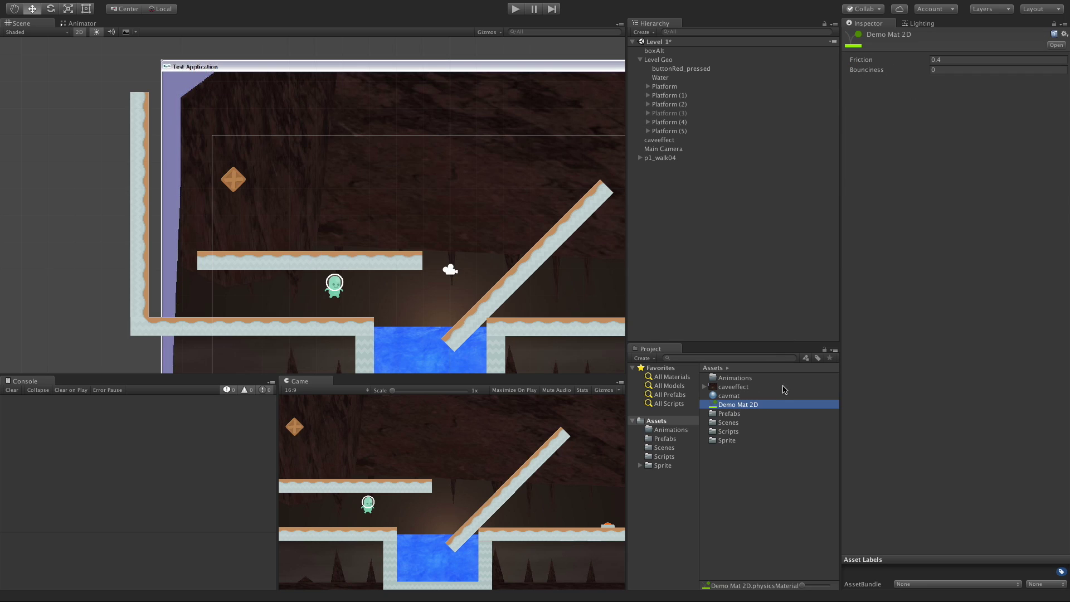
left_click(954, 61)
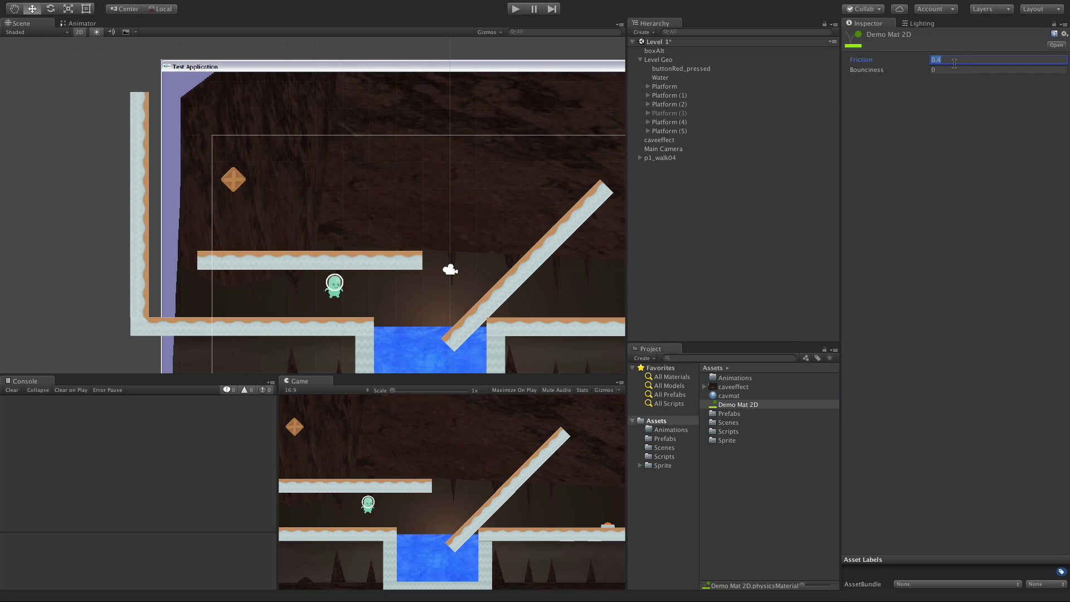
left_click(515, 9)
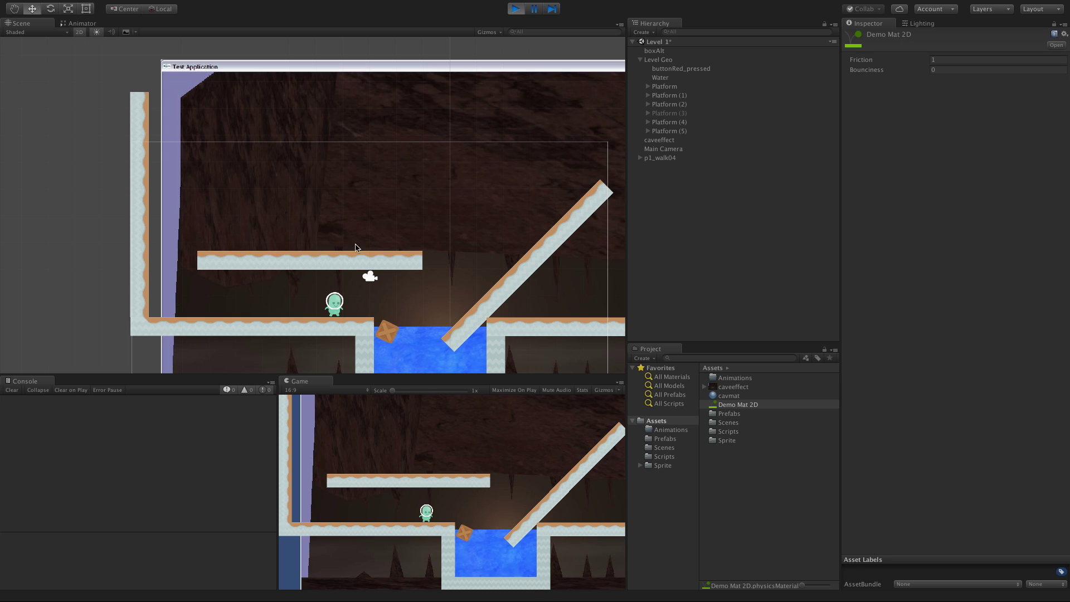
left_click(515, 9)
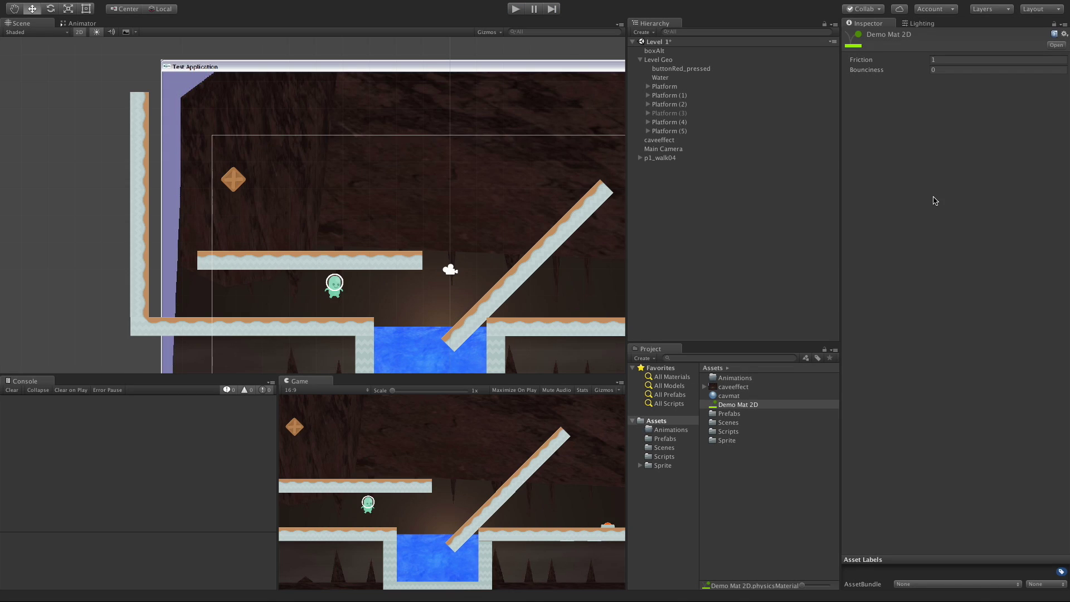
Step: Raise Demo Mat 2D friction to 3 and play-test the crate on Platform (4)
left_click(684, 122)
left_click(847, 260)
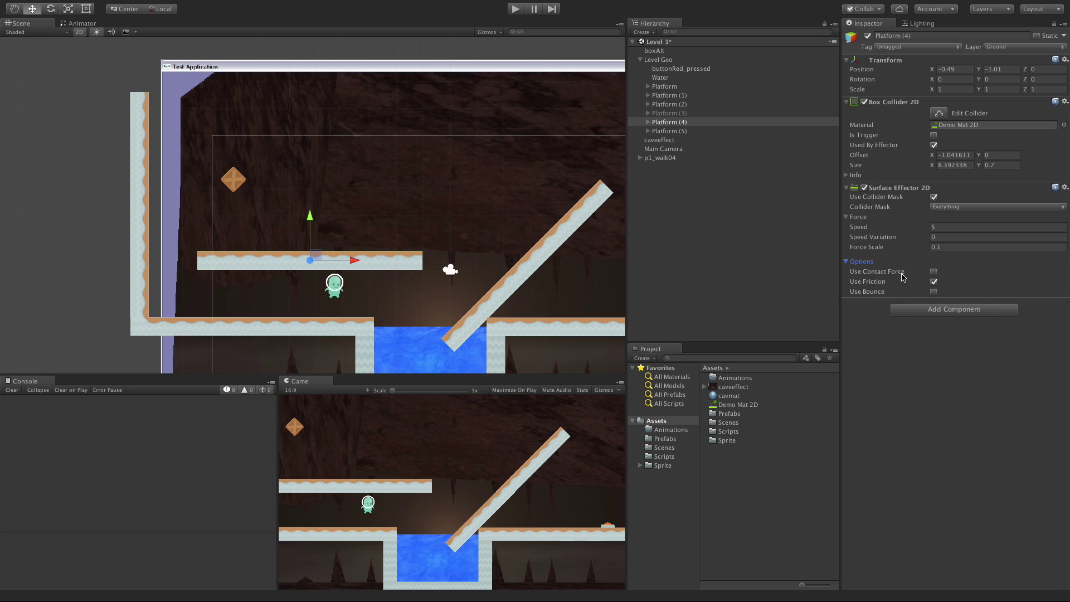
left_click(951, 228)
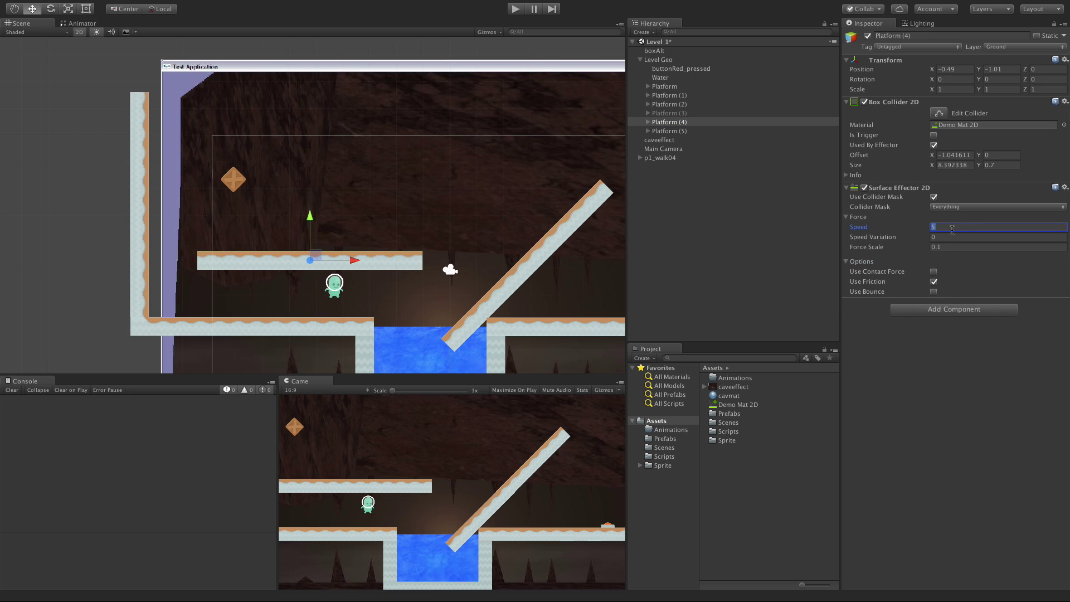
left_click(738, 405)
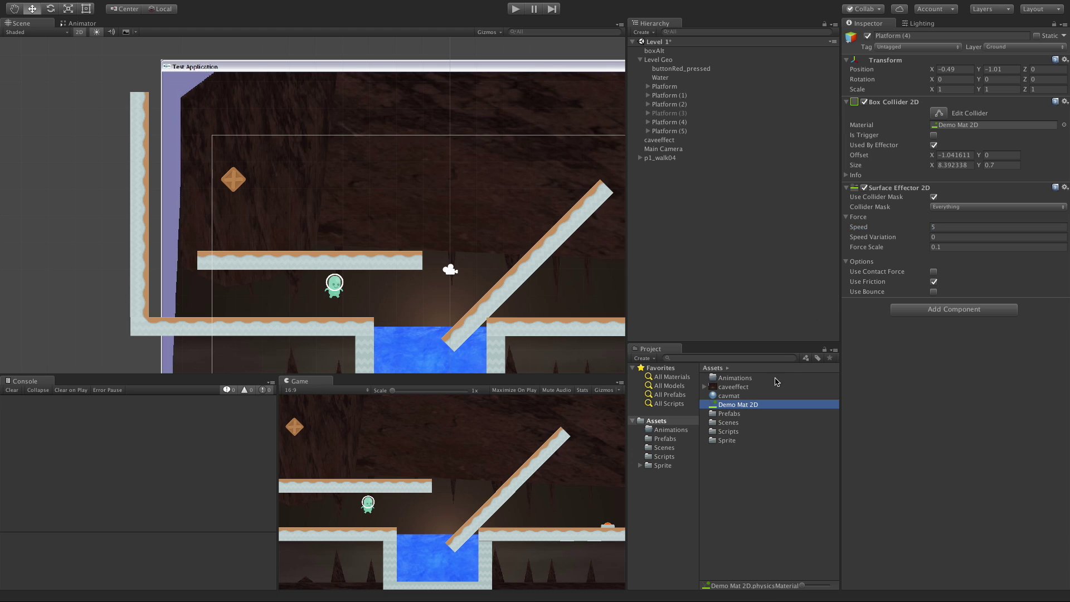
left_click(956, 59)
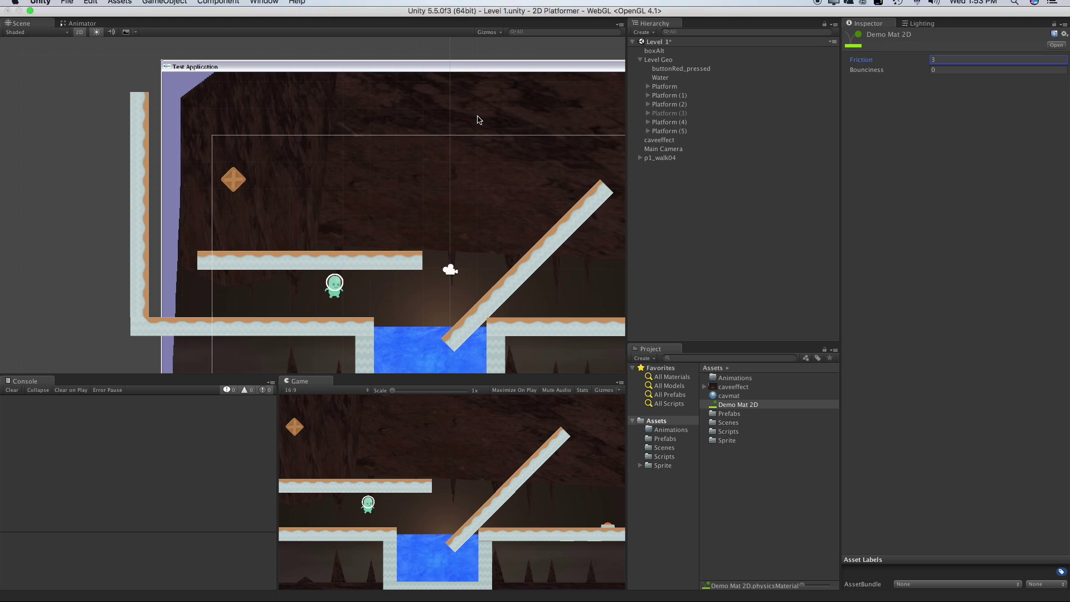
left_click(514, 9)
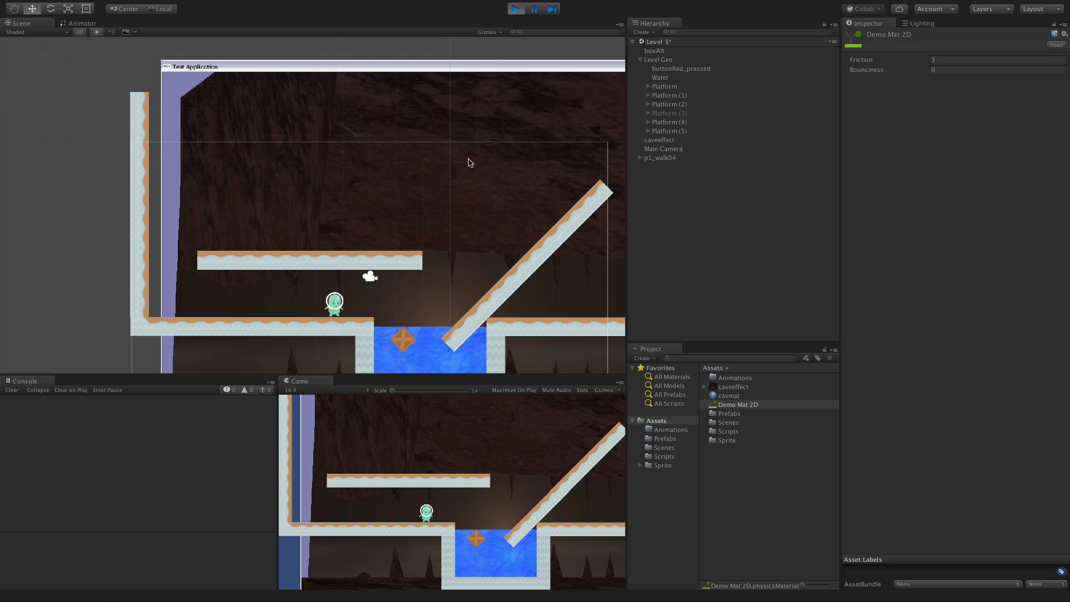
Step: Set Demo Mat 2D's Bounciness to 3 and rerun the level to watch the crate bounce
left_click(516, 10)
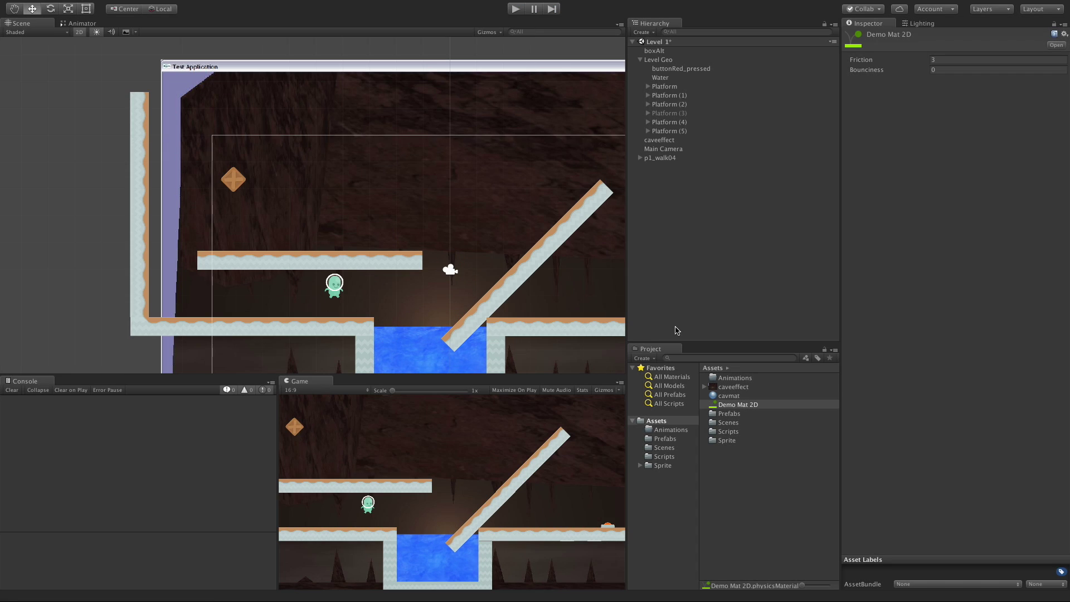
left_click(959, 68)
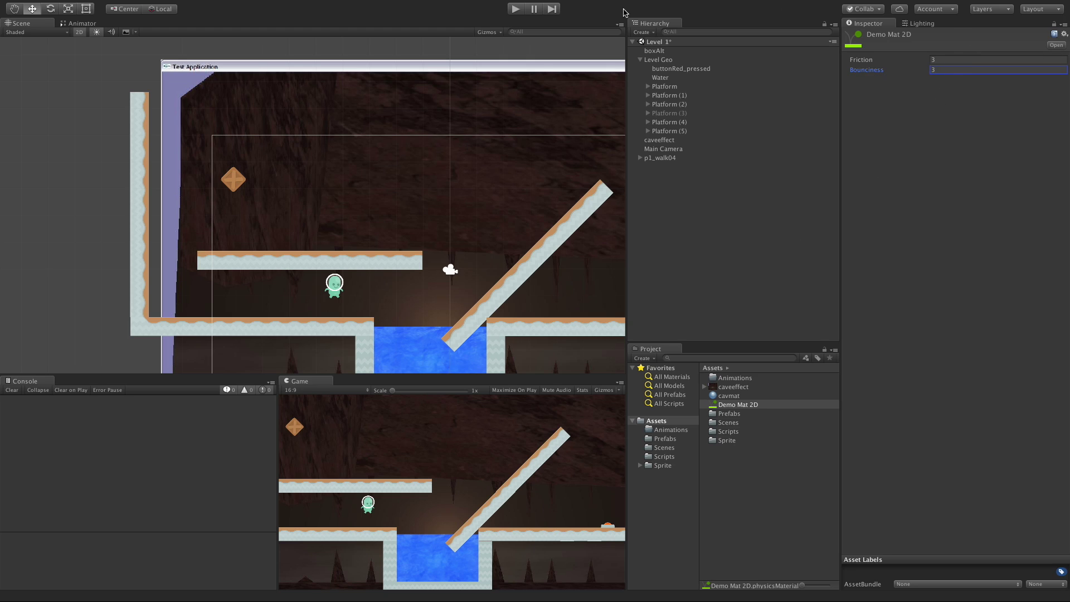
left_click(515, 10)
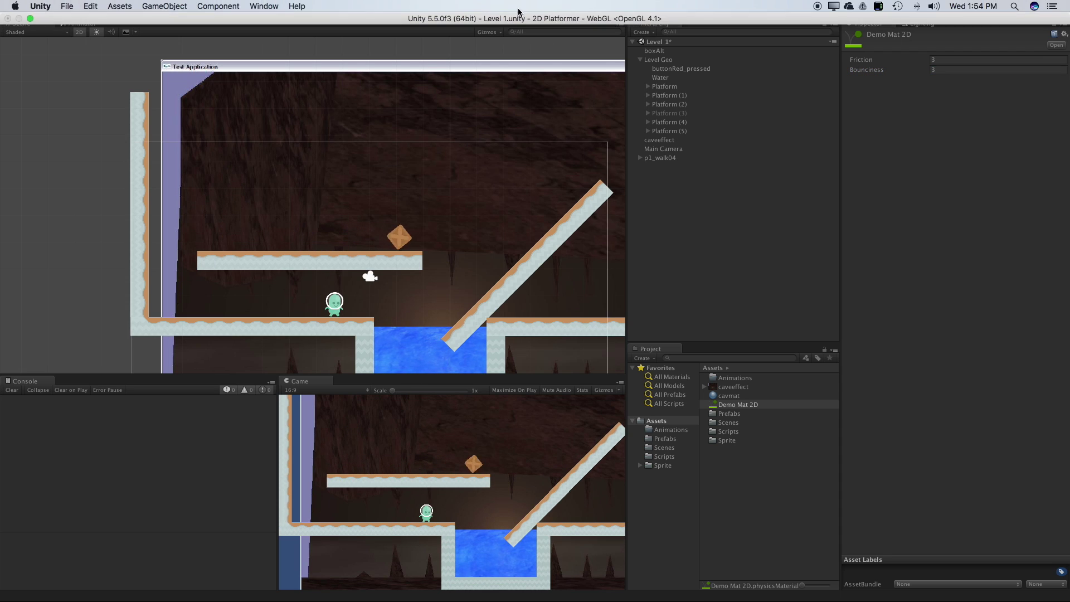
Step: Turn on Use Bounce in Platform (4)'s Surface Effector 2D options
left_click(517, 9)
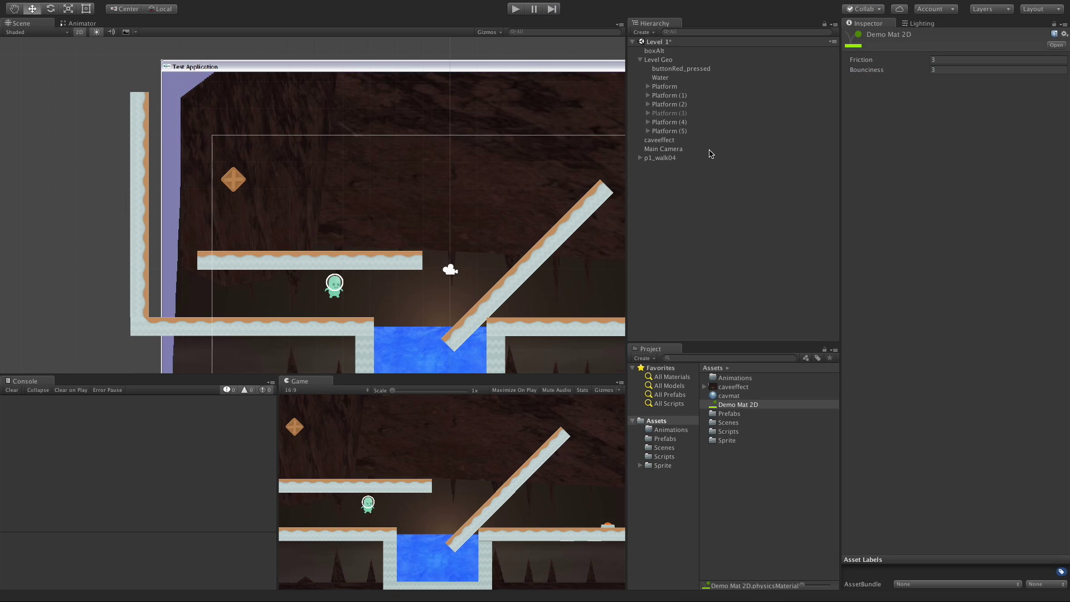
left_click(680, 121)
left_click(847, 263)
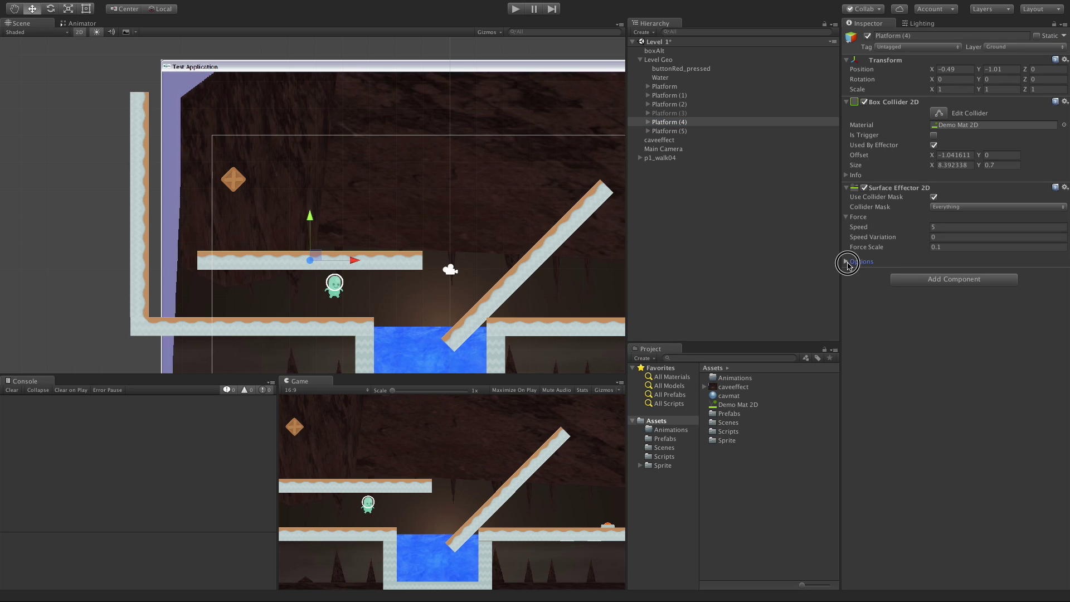
left_click(933, 291)
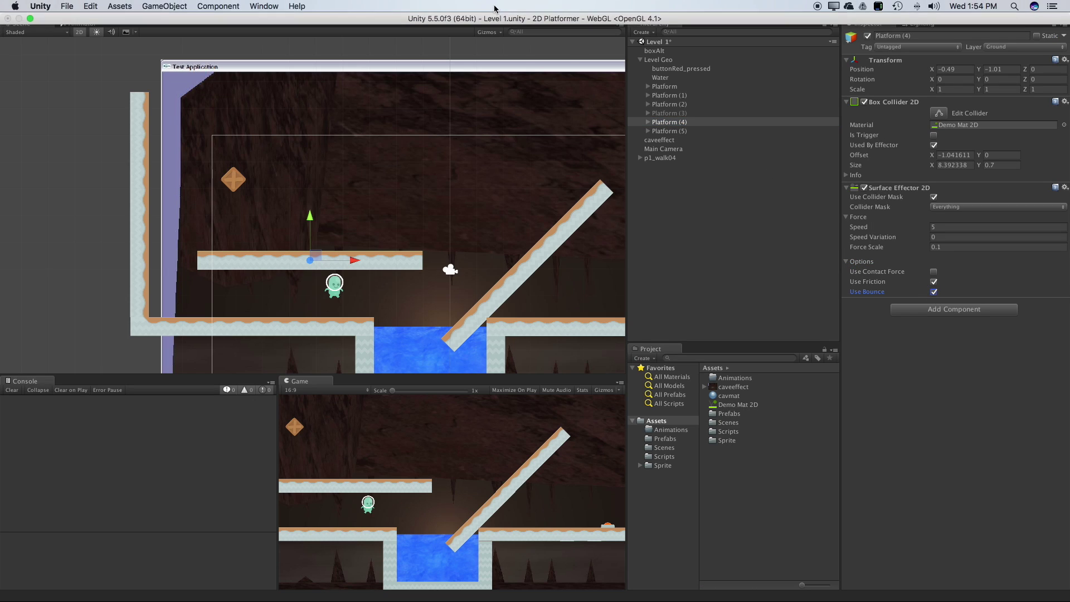
Step: Play-test Level 1 with the effector's bounce enabled
left_click(516, 9)
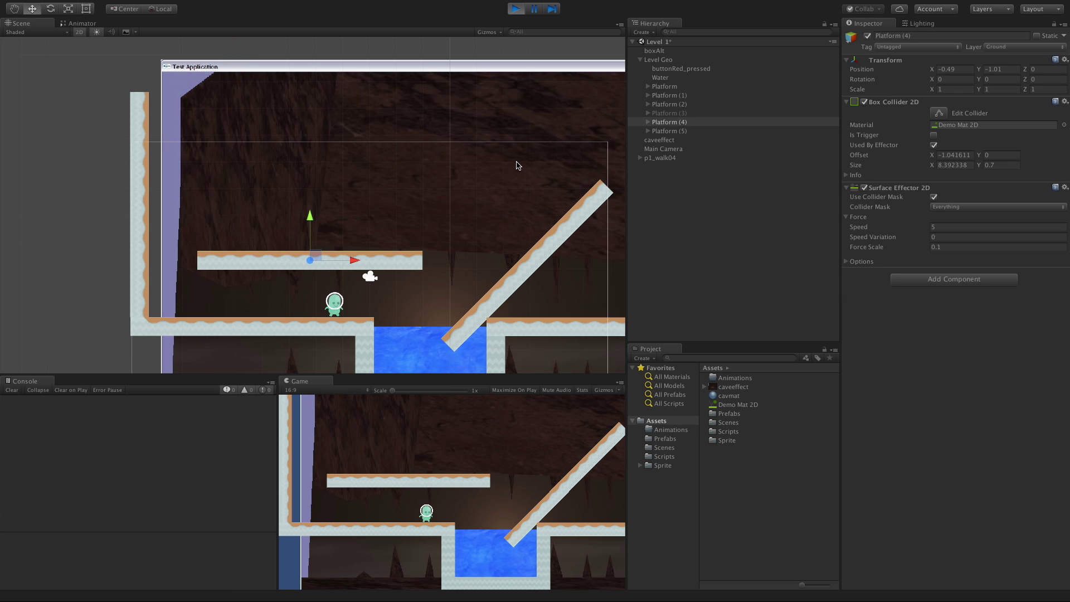
scroll(379, 146, "up", 5)
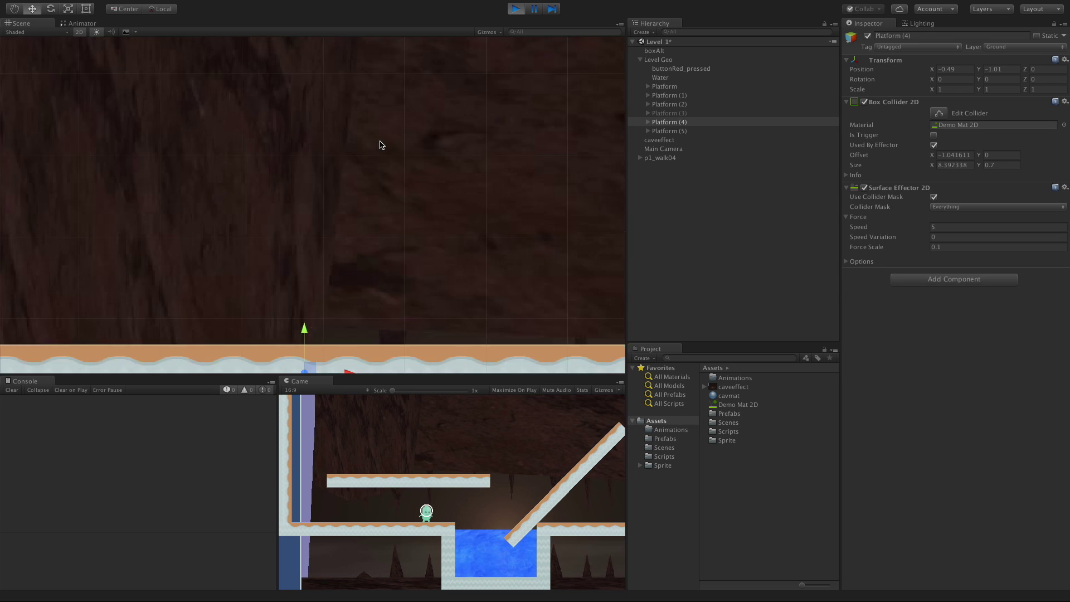
scroll(377, 144, "down", 8)
scroll(376, 143, "down", 3)
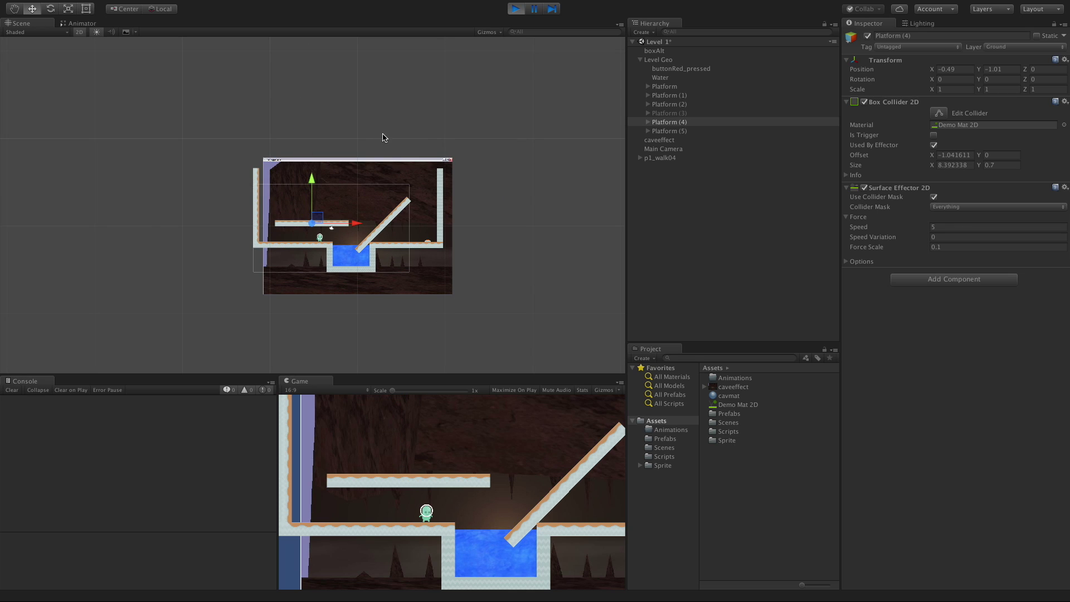
mouse_move(517, 8)
Step: Find Demo Mat 2D through the platform's Material field, set Bounciness to 1, and replay the level
left_click(959, 126)
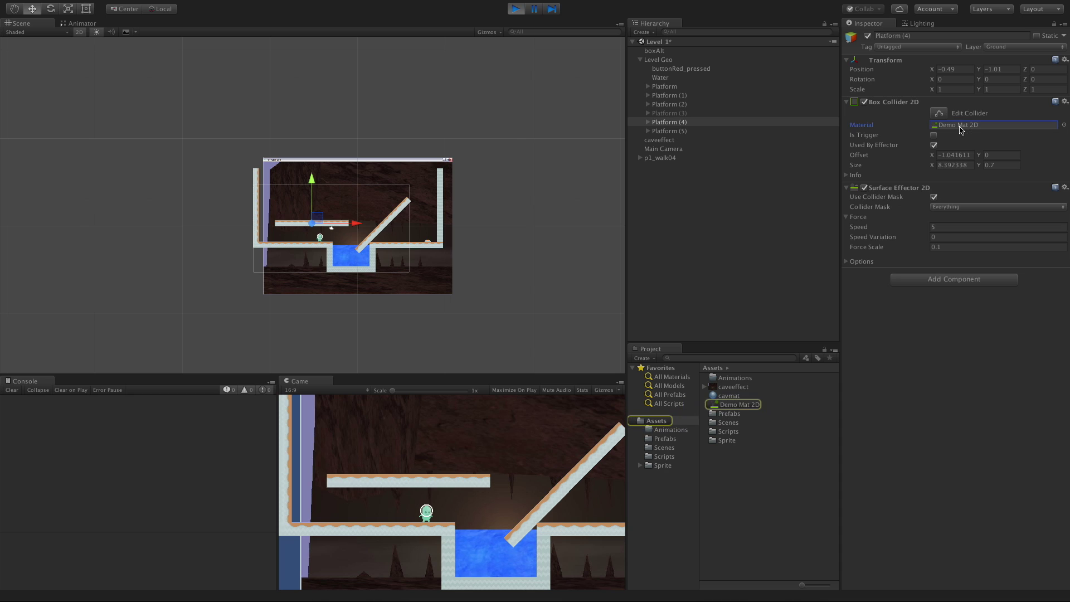
left_click(753, 405)
left_click(947, 71)
type("1")
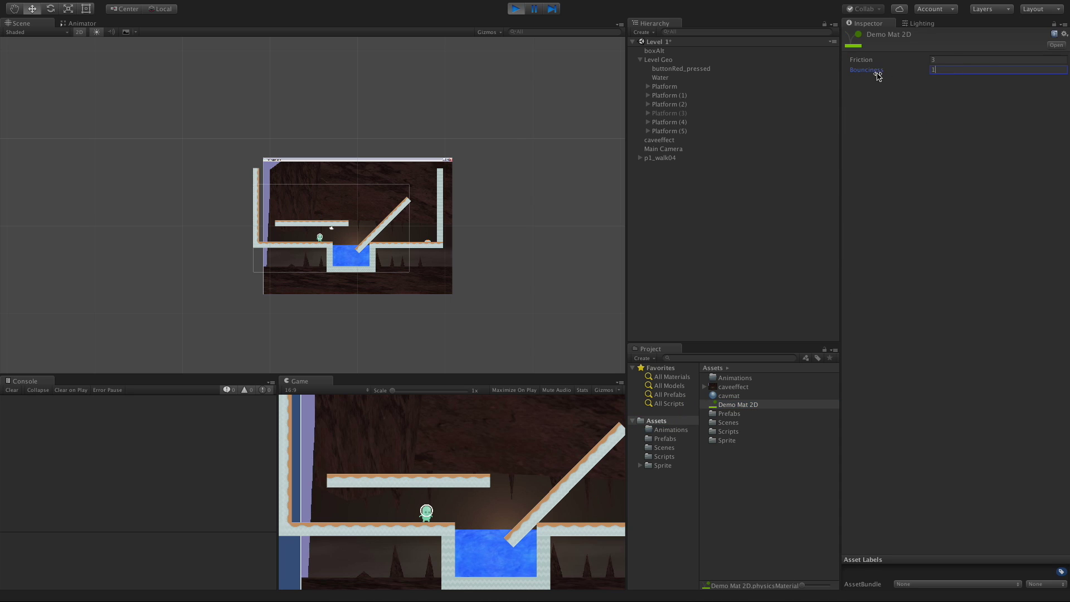
key("Tab")
left_click(513, 9)
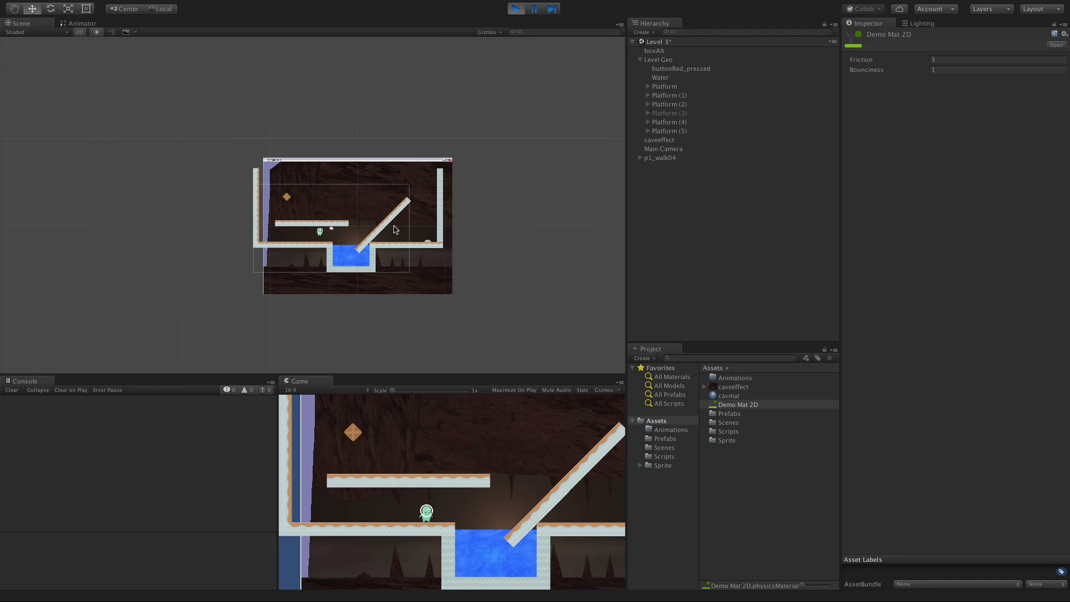
scroll(402, 219, "up", 4)
scroll(391, 233, "up", 3)
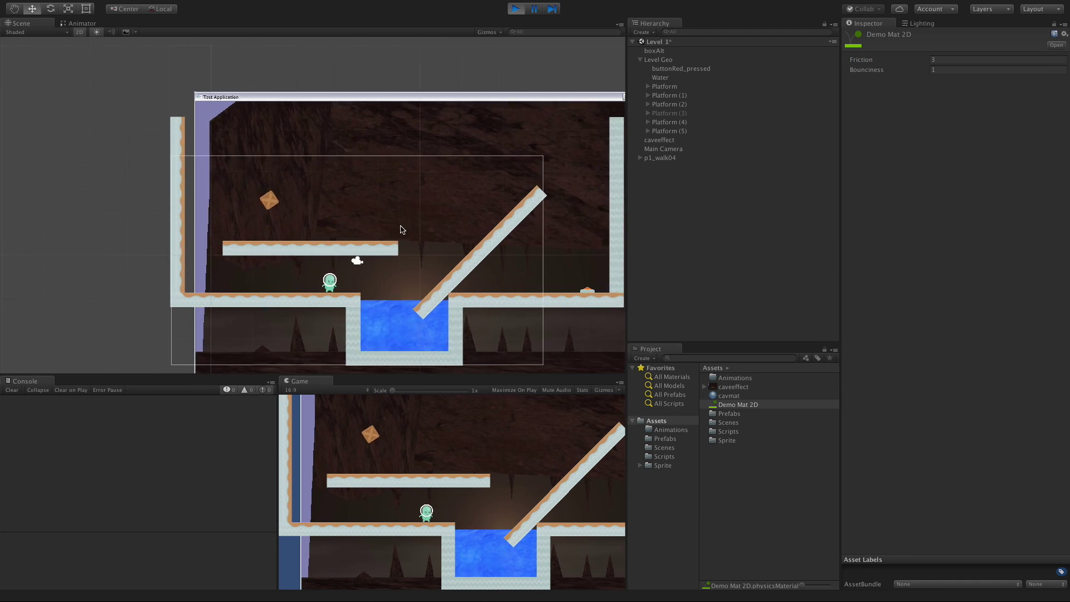
key("ctrl+p")
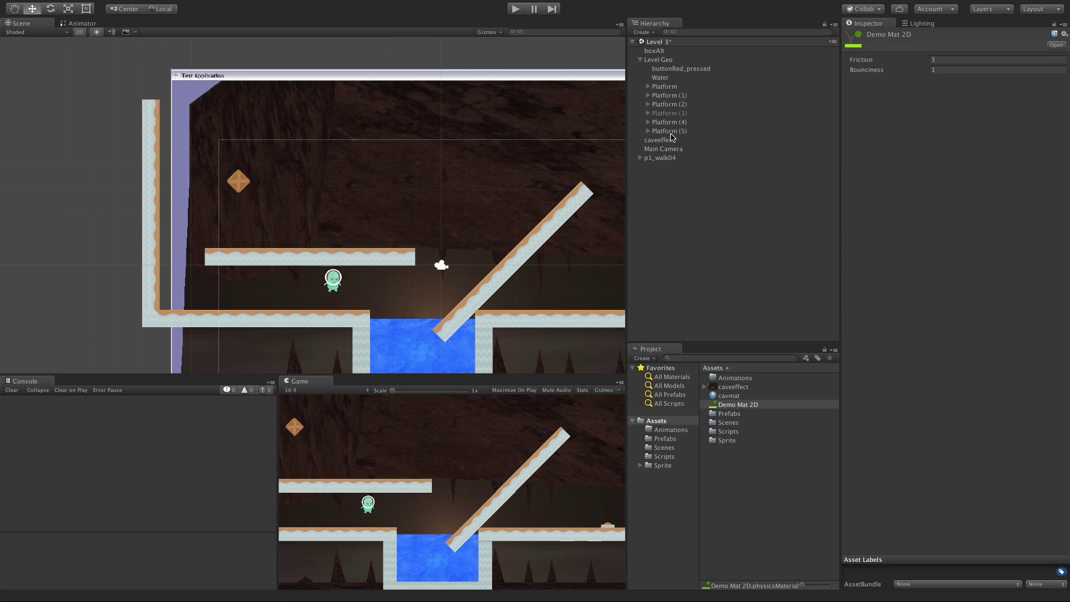
left_click(680, 121)
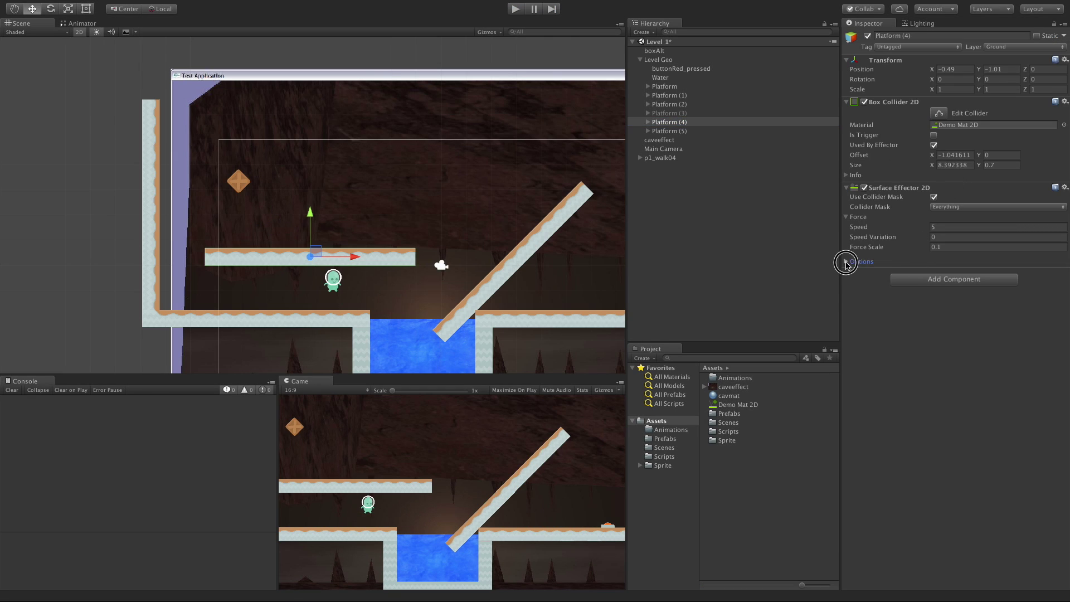
left_click(847, 262)
left_click(934, 272)
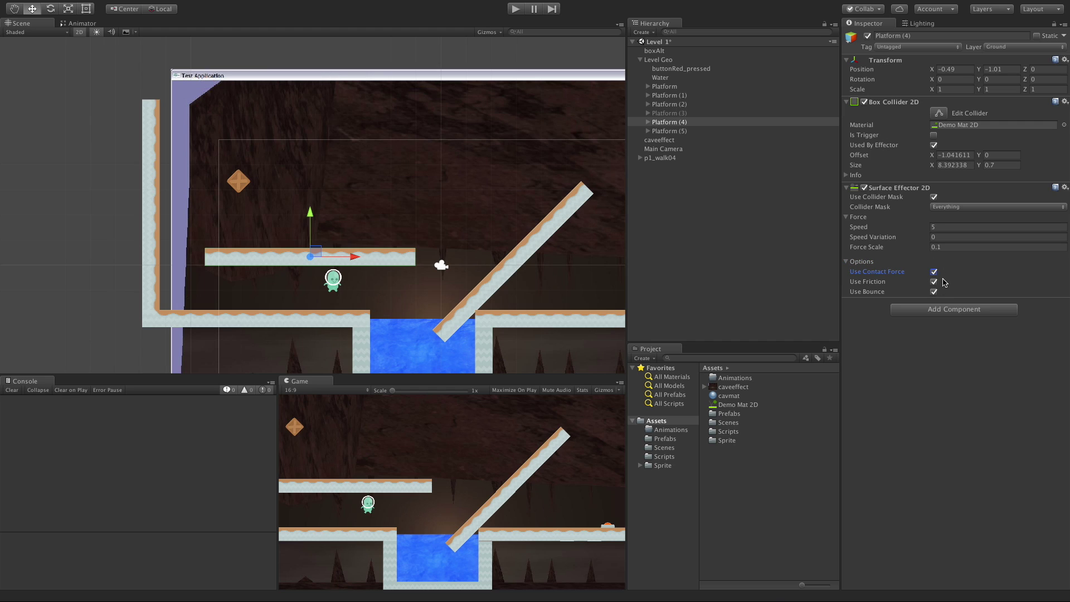
left_click(522, 10)
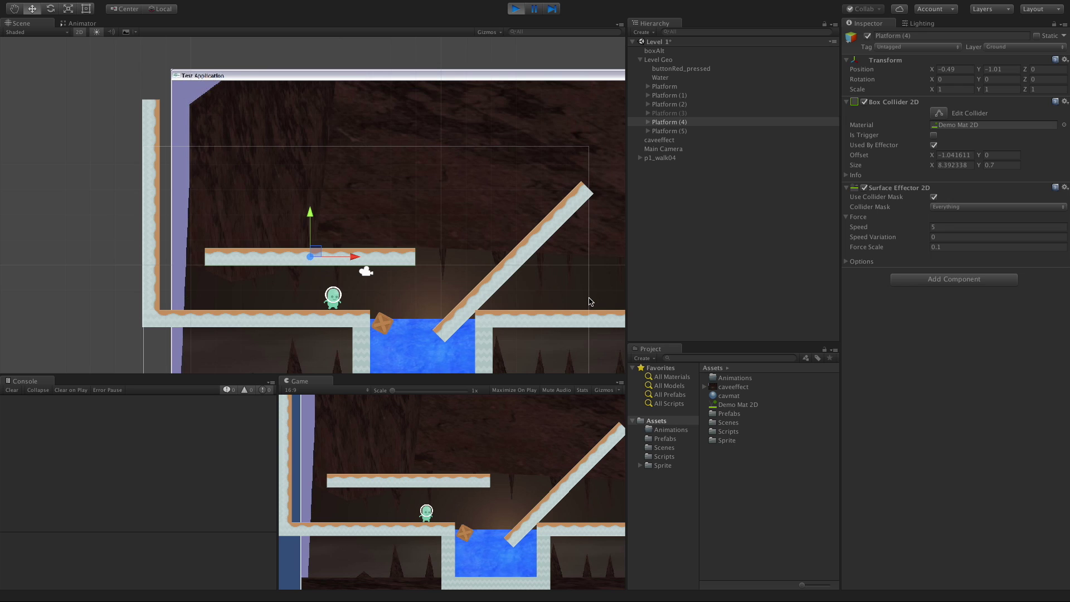
key("ctrl+p")
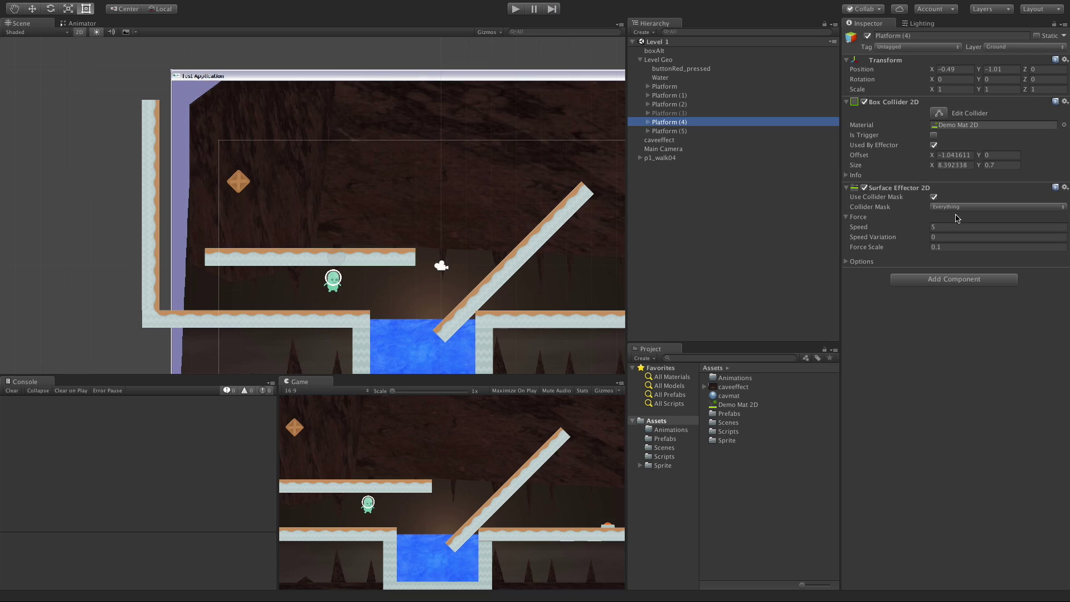
Step: Switch off Use Collider Mask, leaving Platform (4) on the Ground layer
left_click(933, 197)
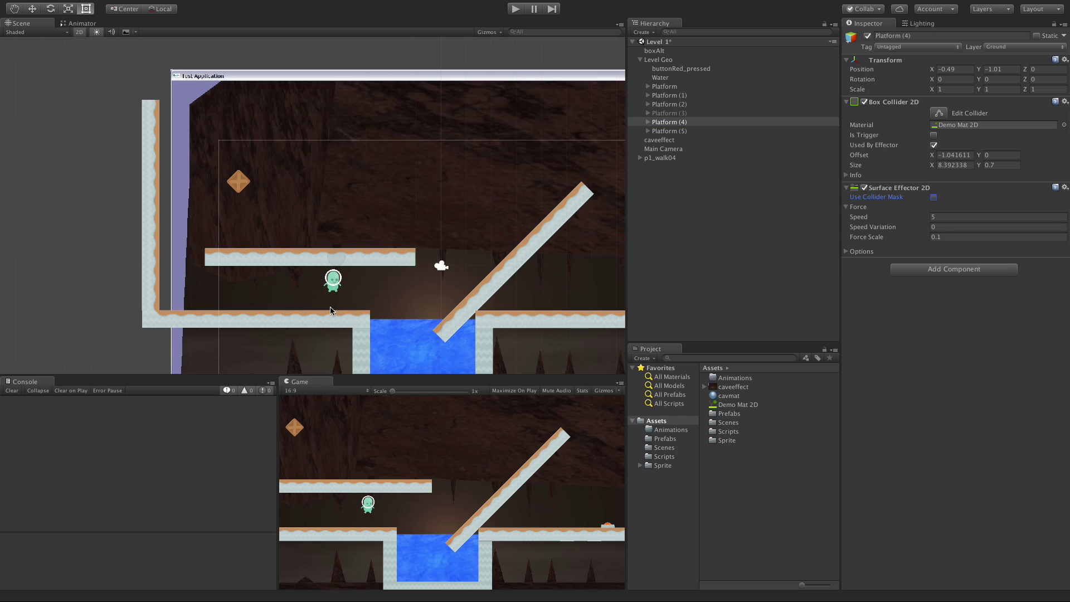
left_click(1012, 46)
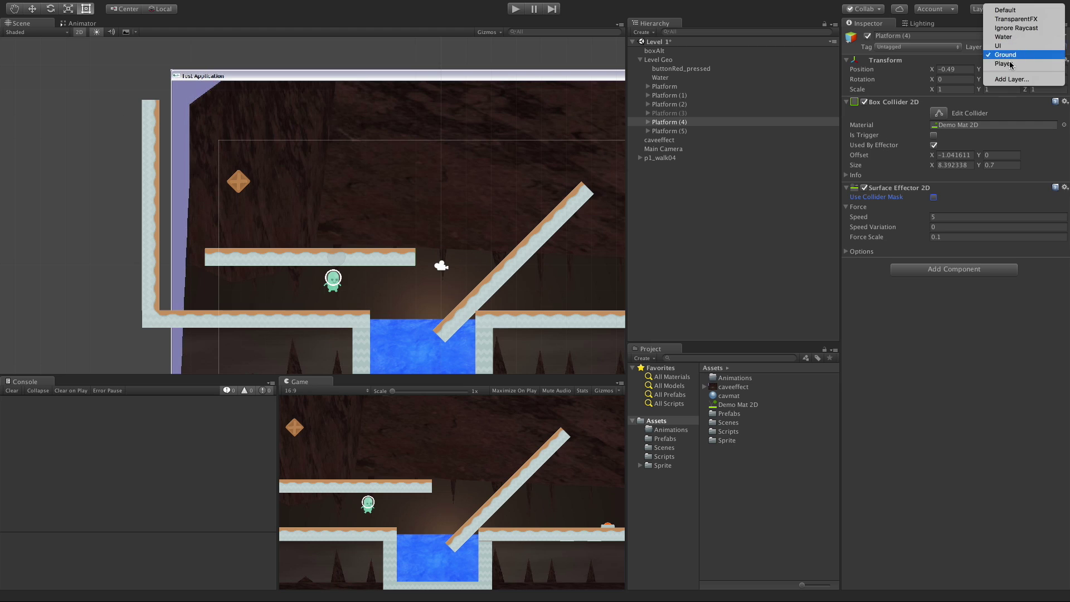
left_click(884, 407)
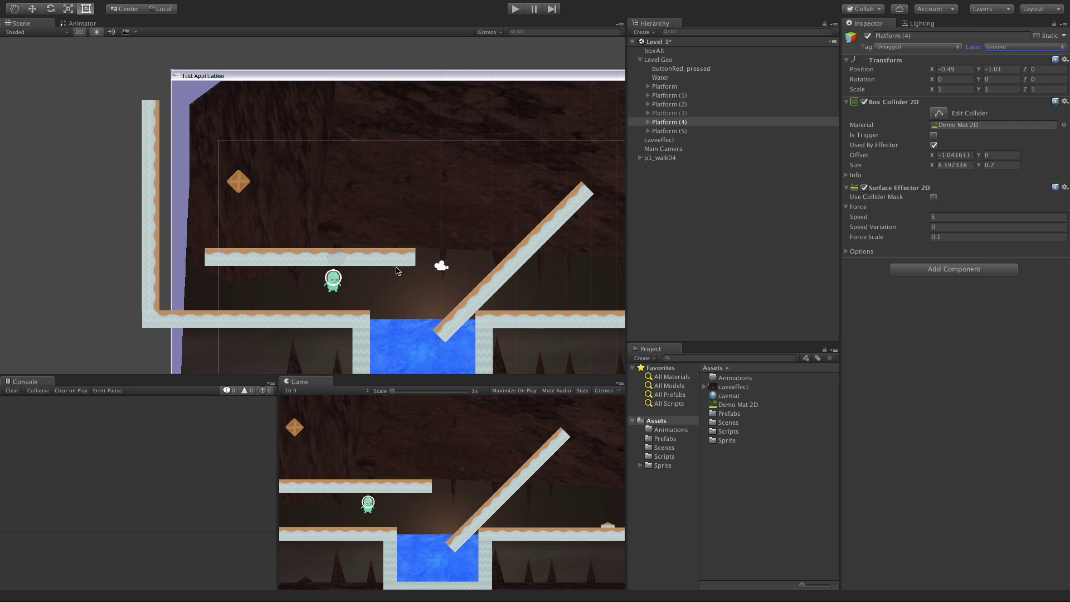
Step: Select the boxAlt crate and run a short play-test of the level
left_click(239, 187)
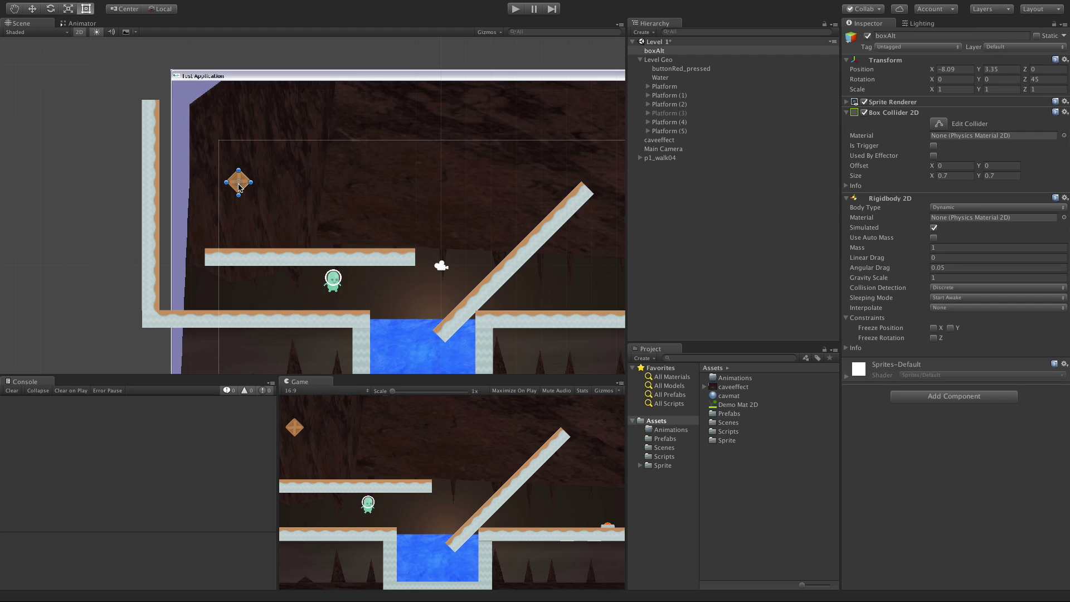
left_click(516, 12)
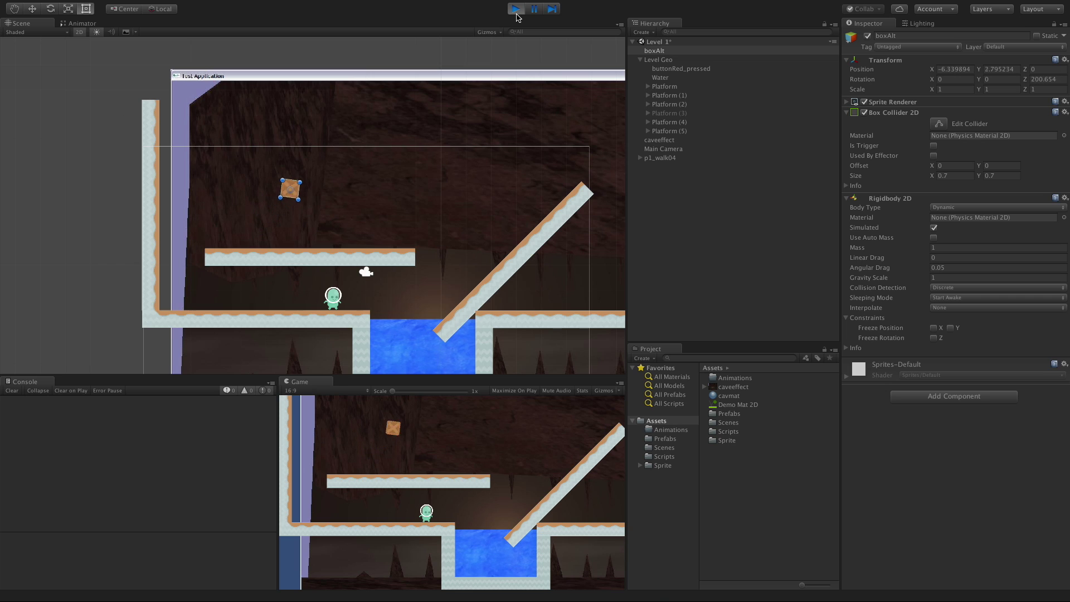
left_click(515, 13)
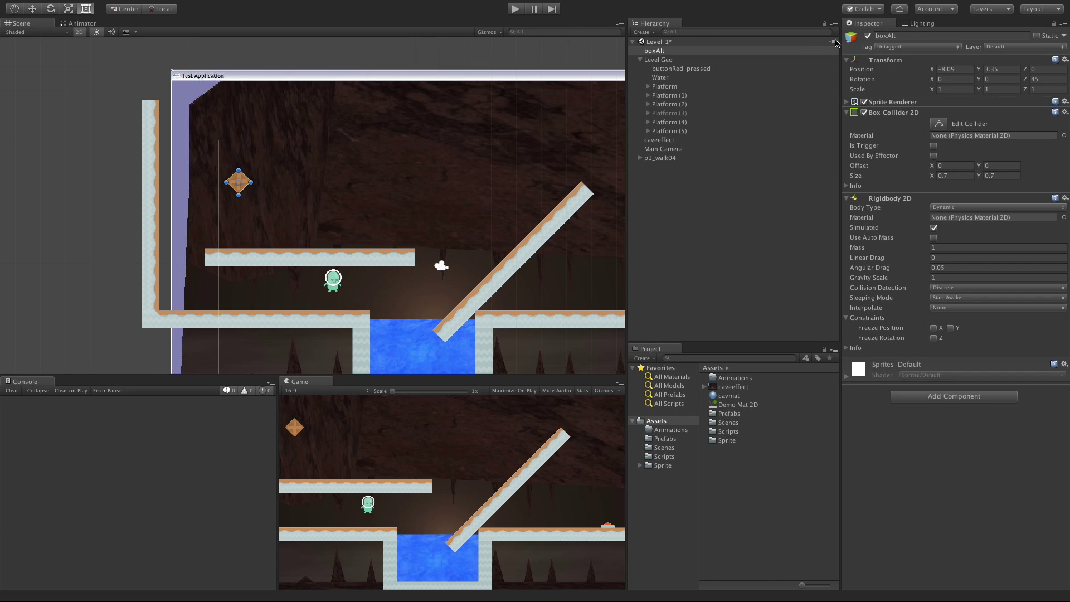
Step: Re-enable Platform (4)'s effector collider mask and limit it to the Default layer
left_click(680, 123)
left_click(934, 197)
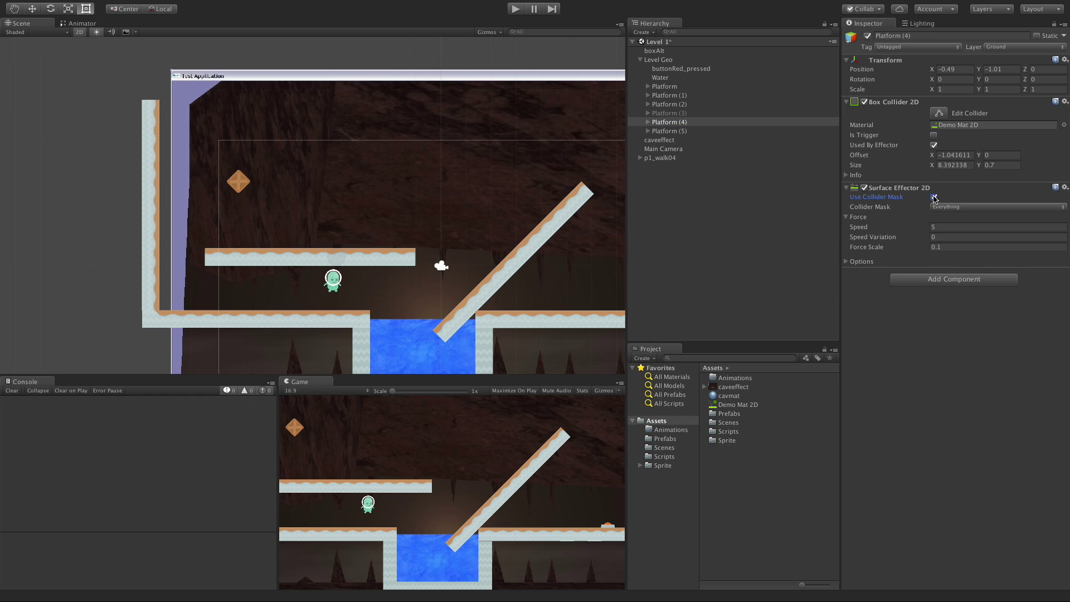
left_click(946, 207)
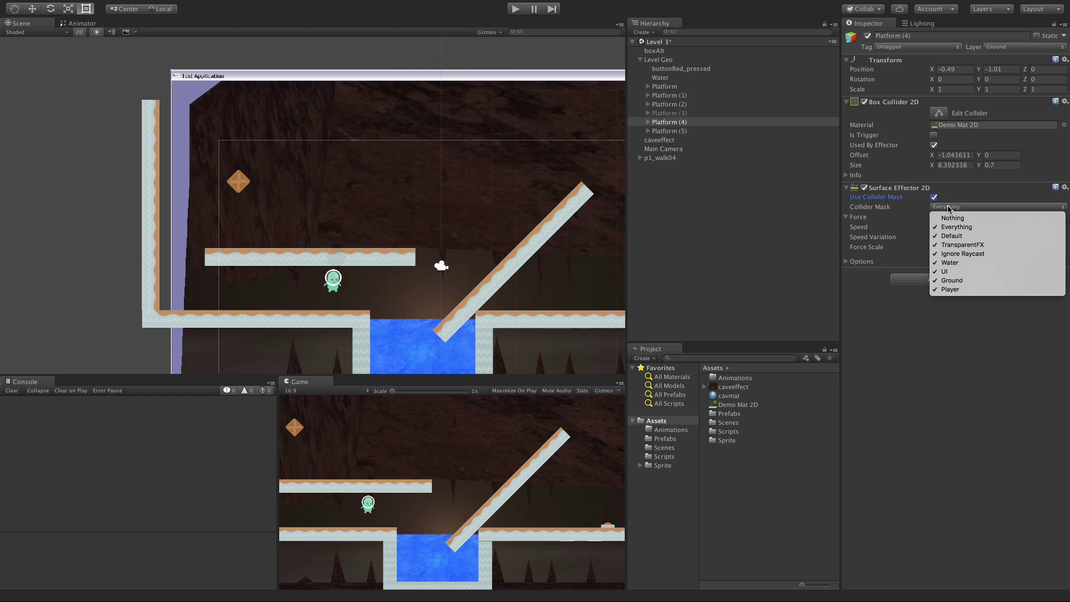
left_click(965, 217)
left_click(970, 206)
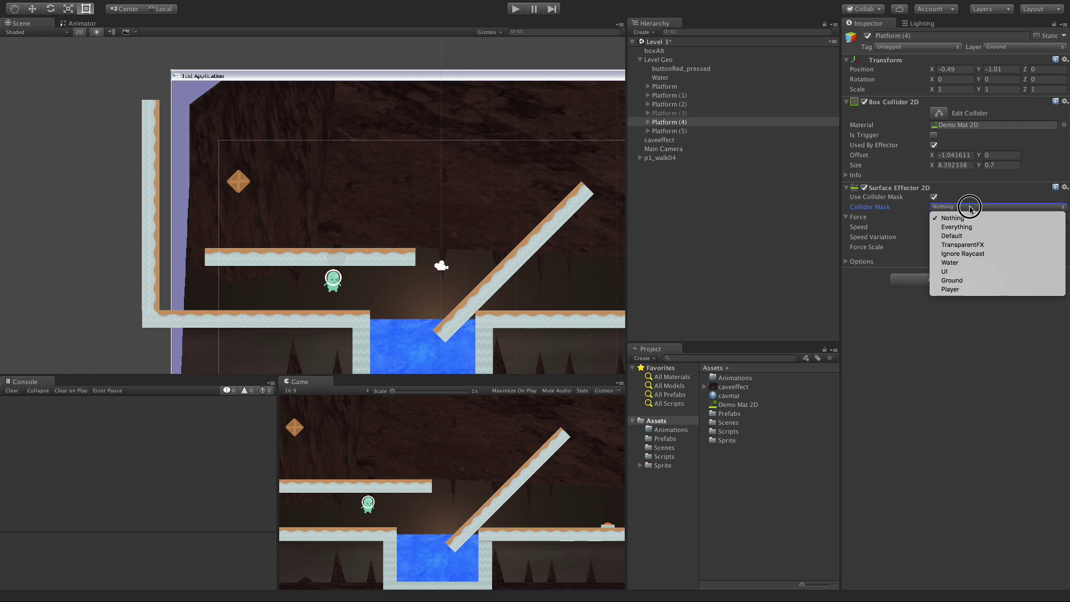
left_click(970, 235)
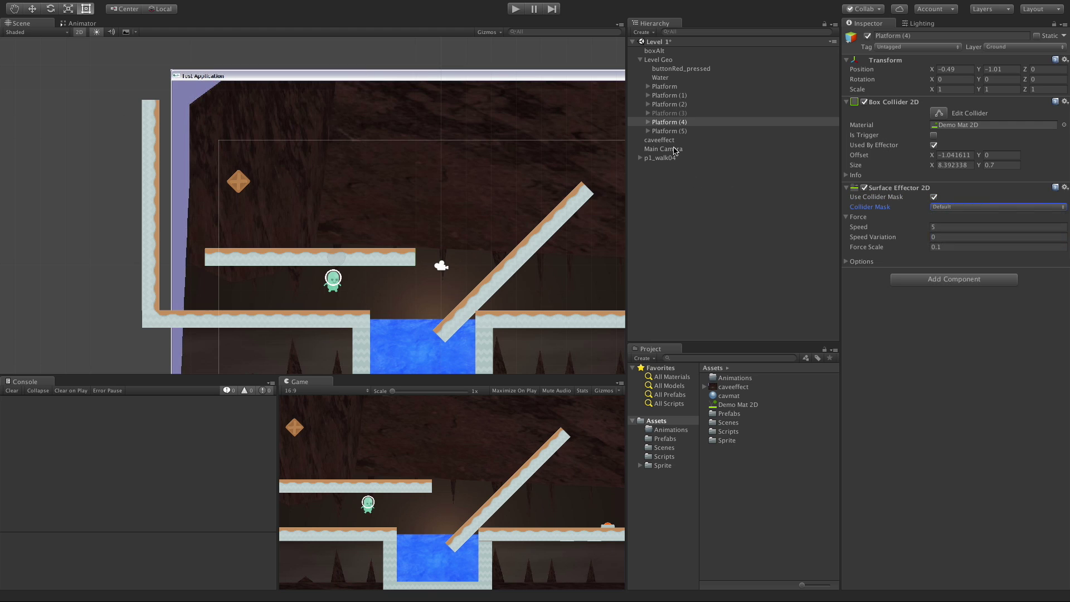
Step: Play-test by tossing the crate onto the upper platform, then stop
left_click(516, 10)
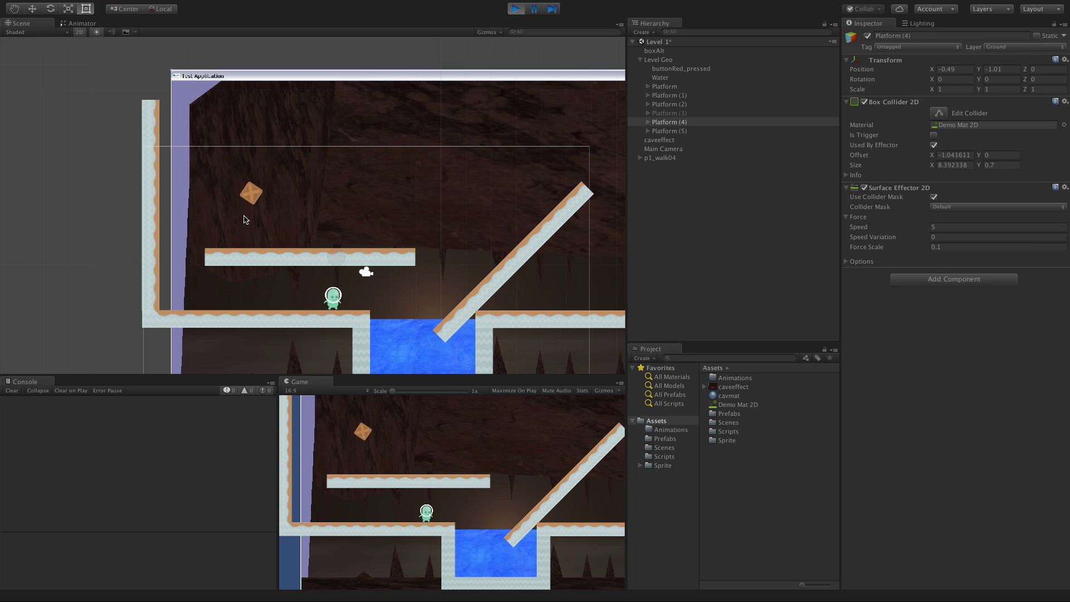
left_click_drag(245, 219, 335, 181)
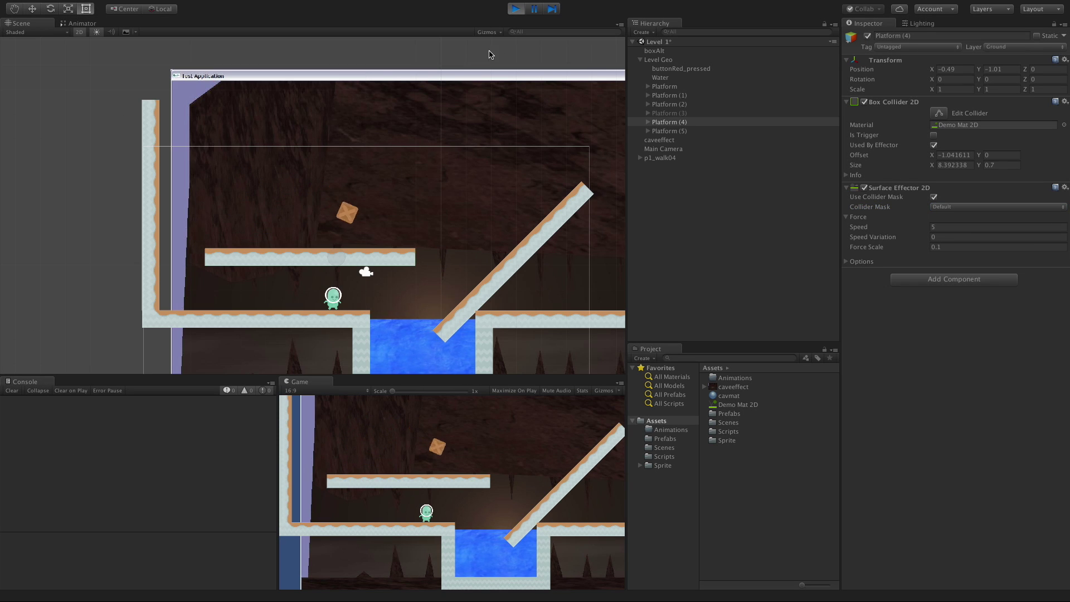
left_click(517, 10)
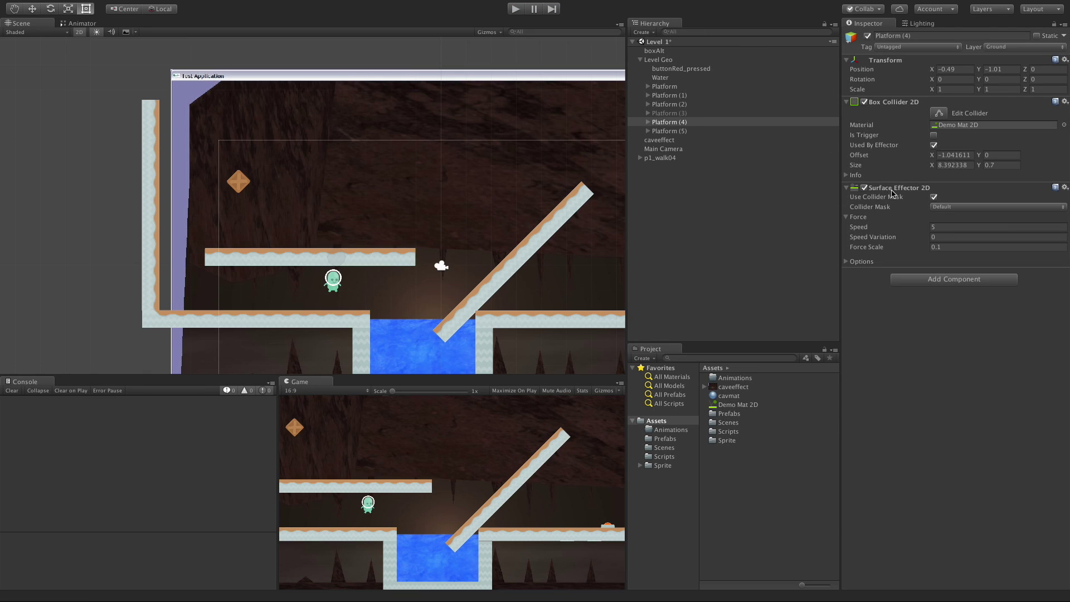
Step: Change the collider mask to the Ground layer only and start another test run
left_click(943, 206)
left_click(955, 216)
left_click(954, 208)
left_click(957, 261)
left_click(523, 10)
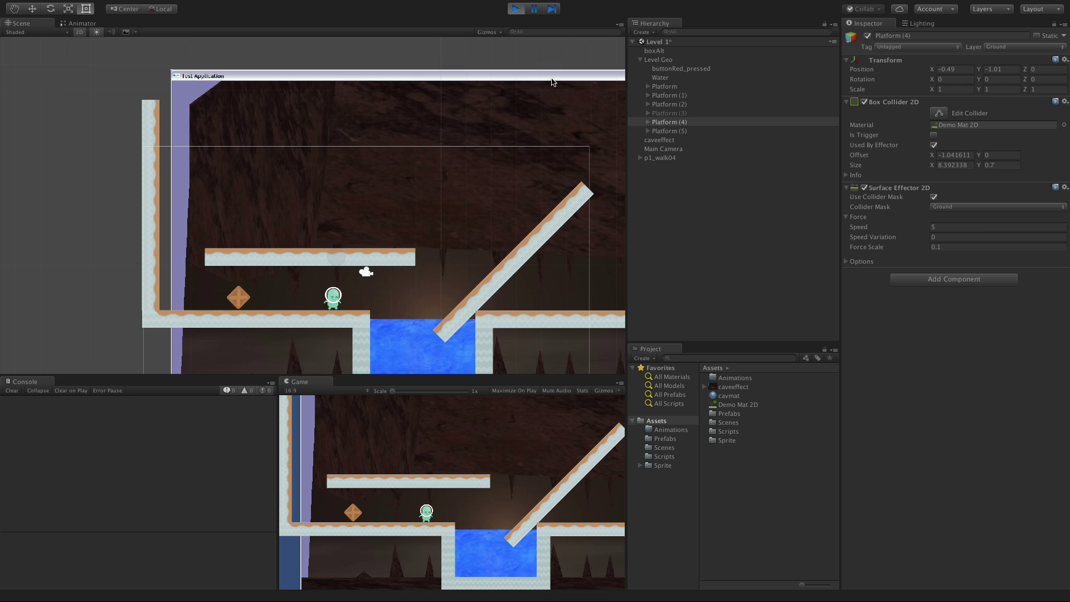
Step: Set the collider mask to Everything except Default, so it reads Mixed
key("ctrl+p")
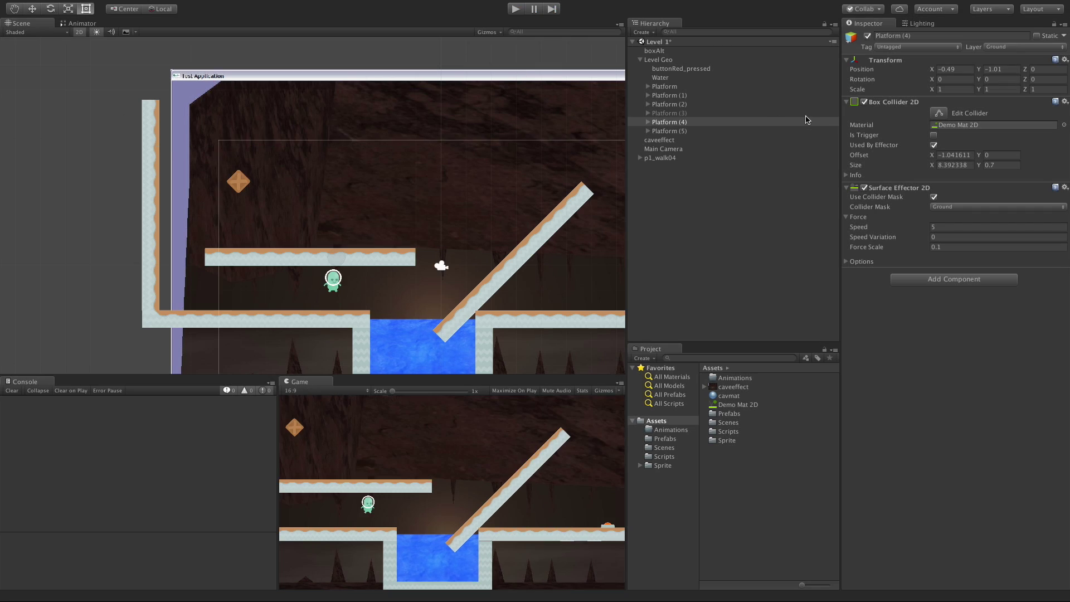
left_click(945, 210)
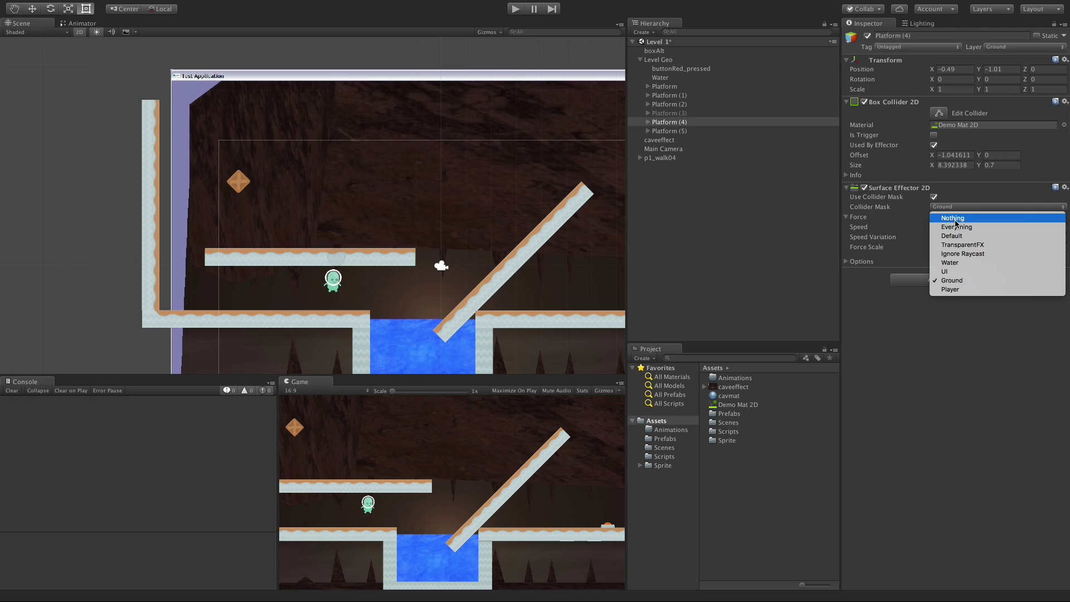
left_click(955, 226)
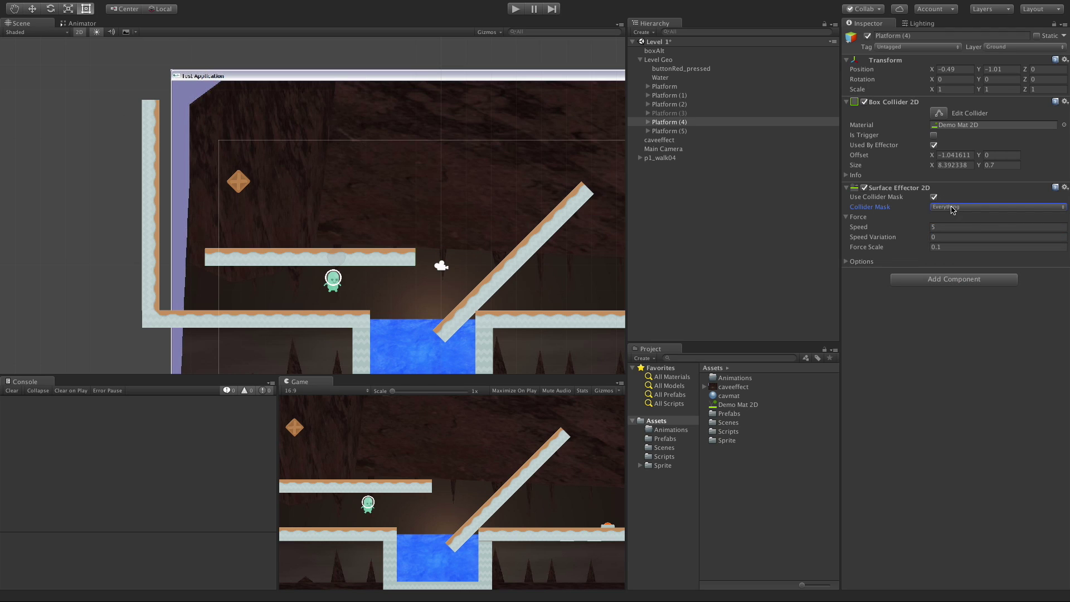
left_click(953, 209)
left_click(955, 236)
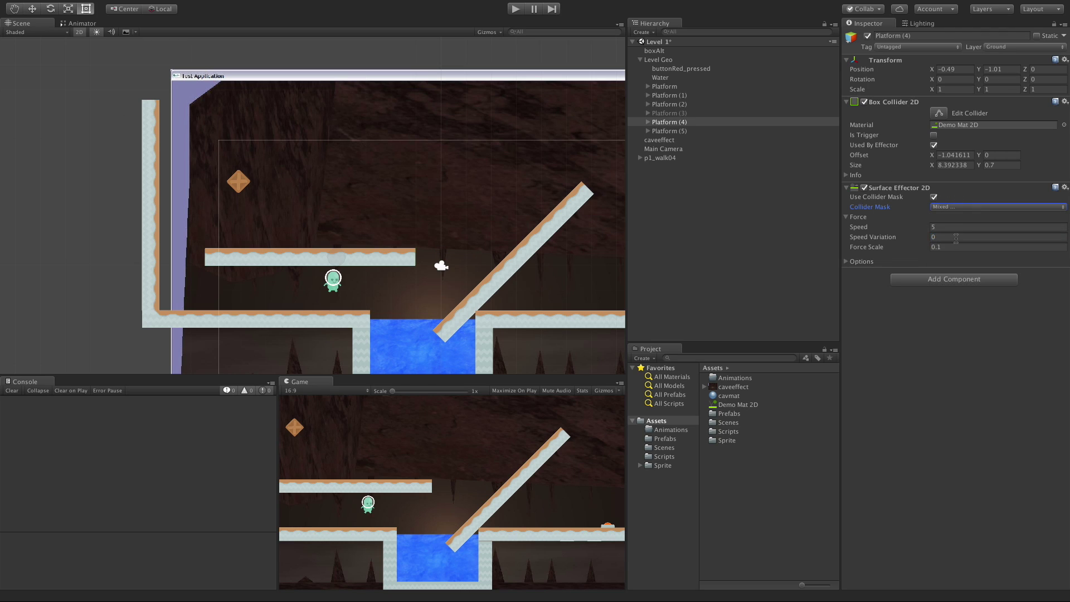
left_click(952, 207)
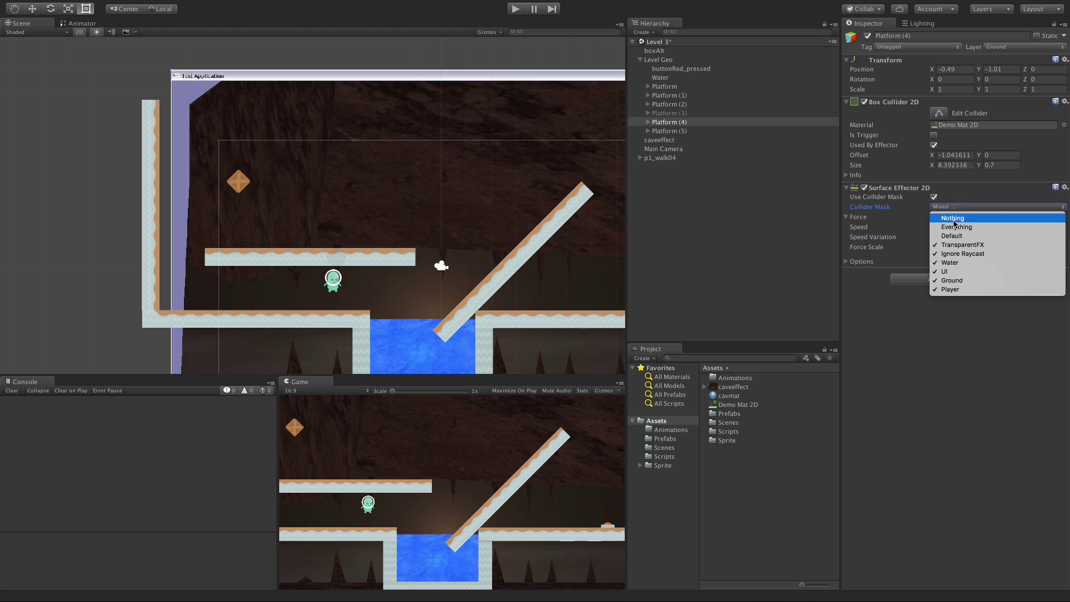
left_click(859, 340)
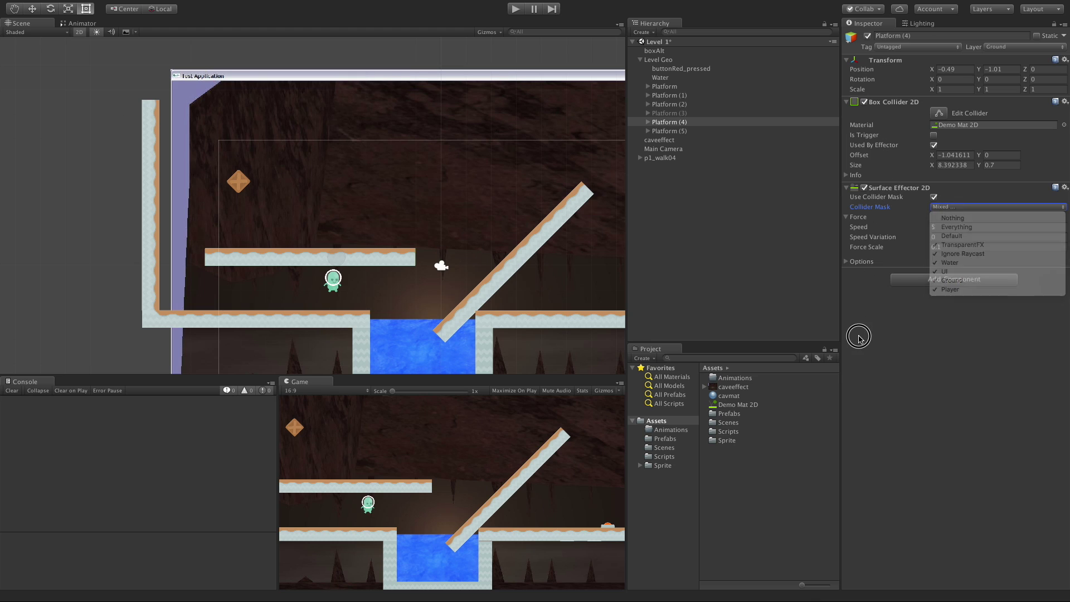
Step: Play-test by walking and jumping the character to push the crate toward the wall
left_click(515, 9)
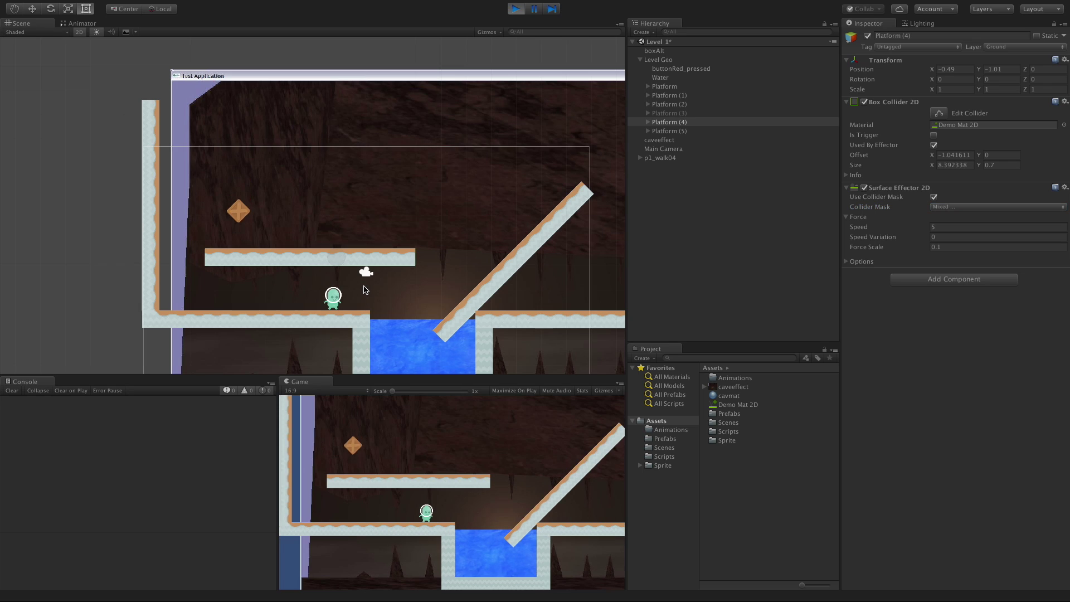
key("Left")
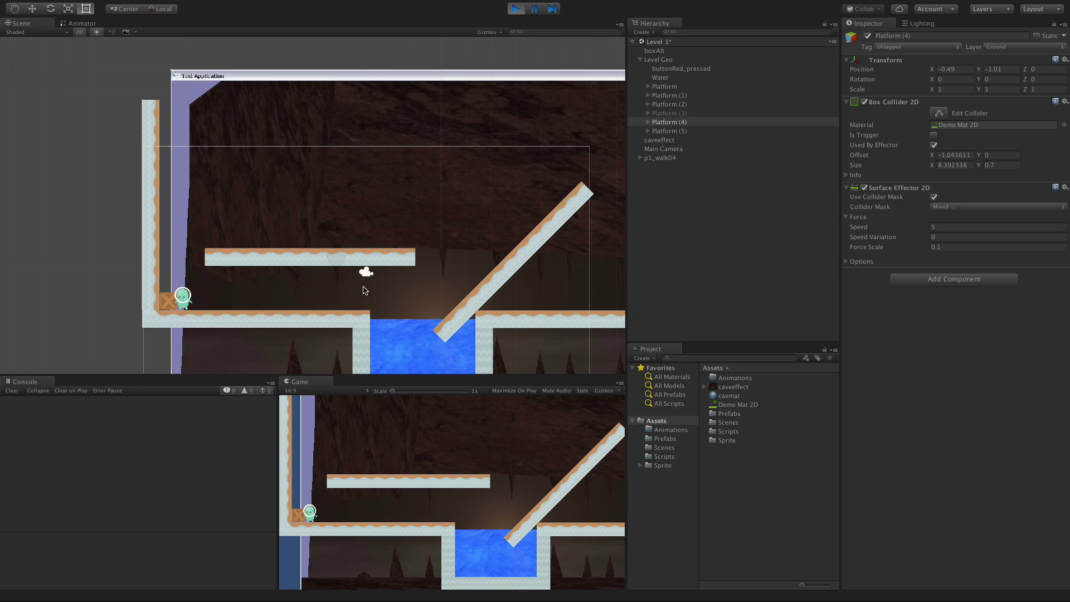
key("space")
key("Left")
key("Right")
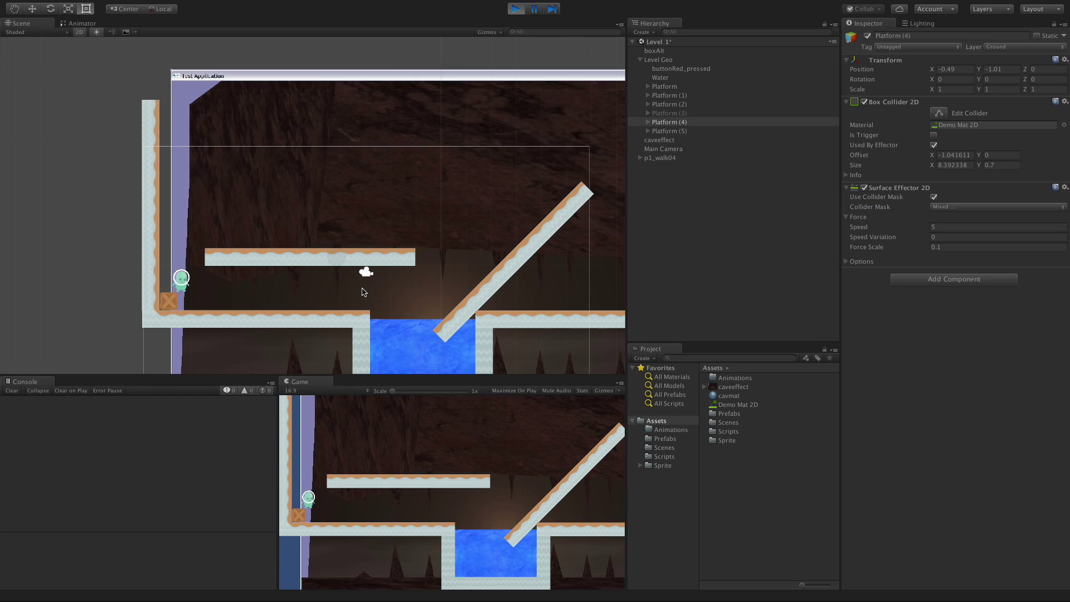
key("space")
key("Right")
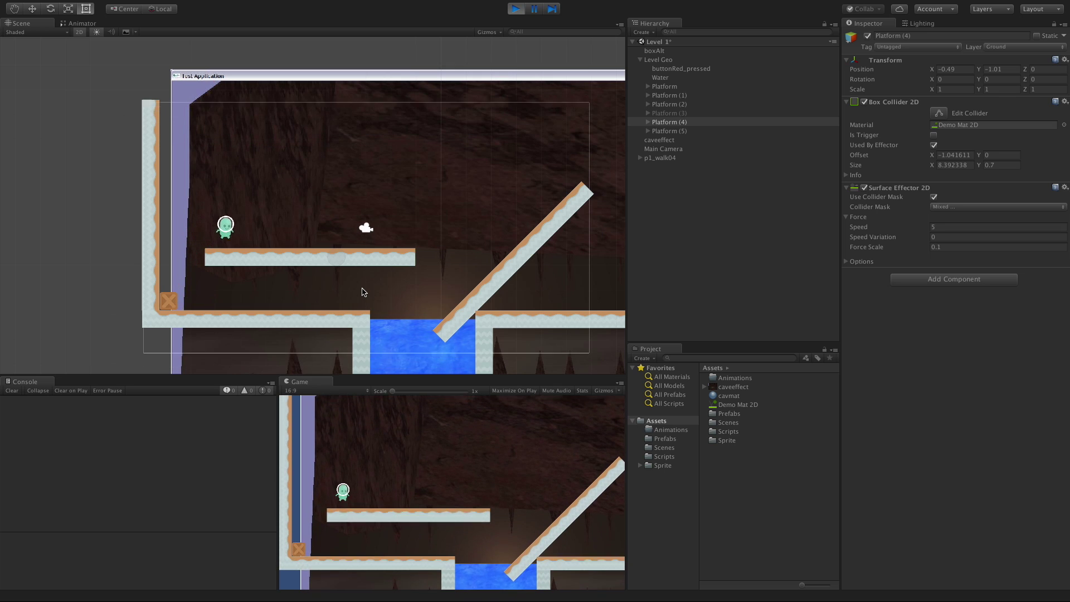
key("Right")
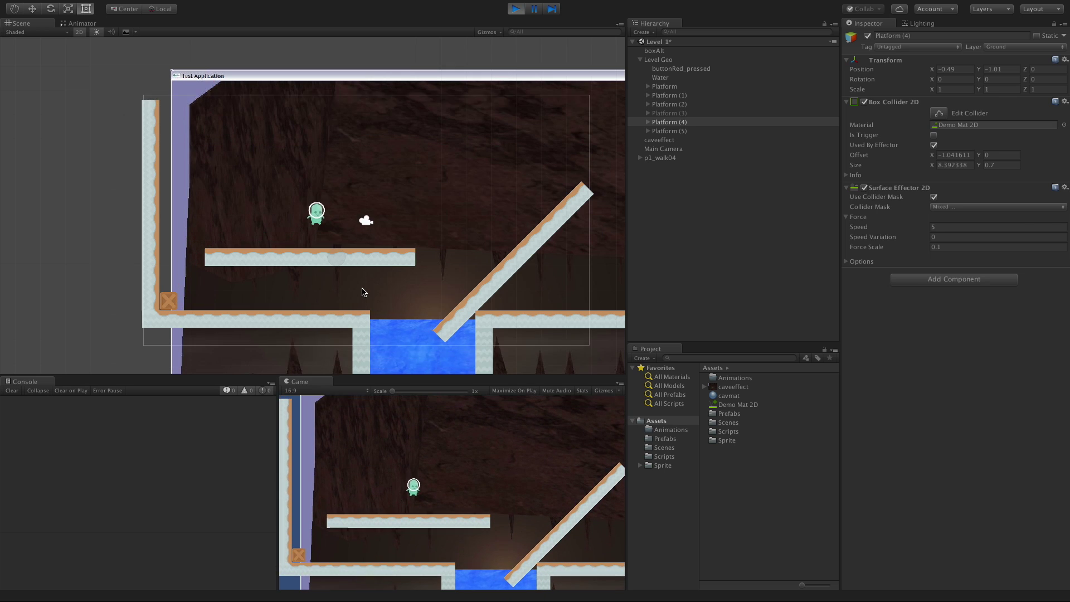
key("Left")
key("Left")
key("Right")
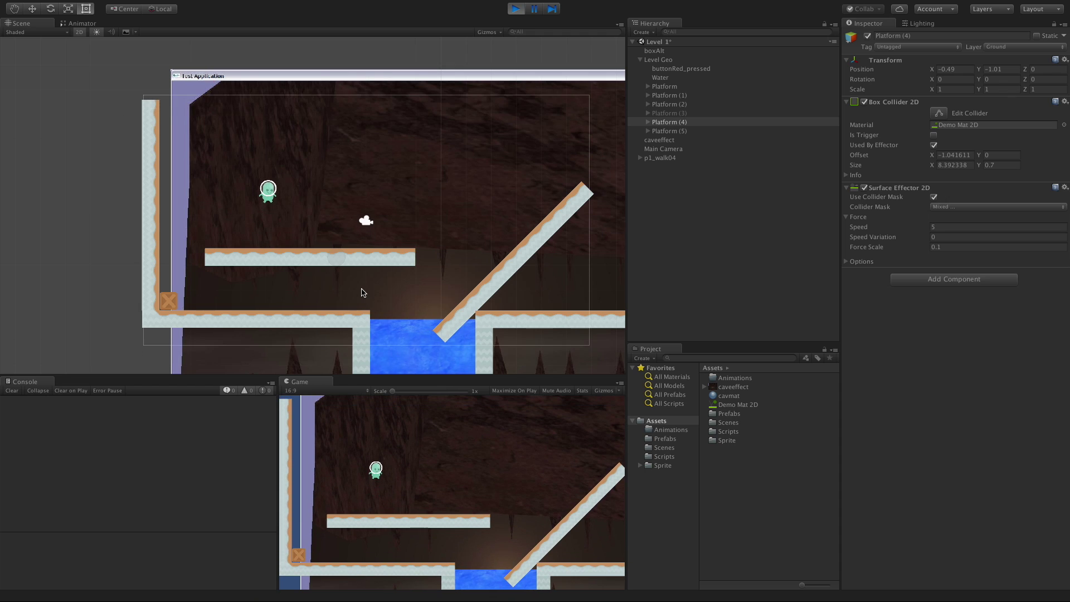
key("space")
key("Left")
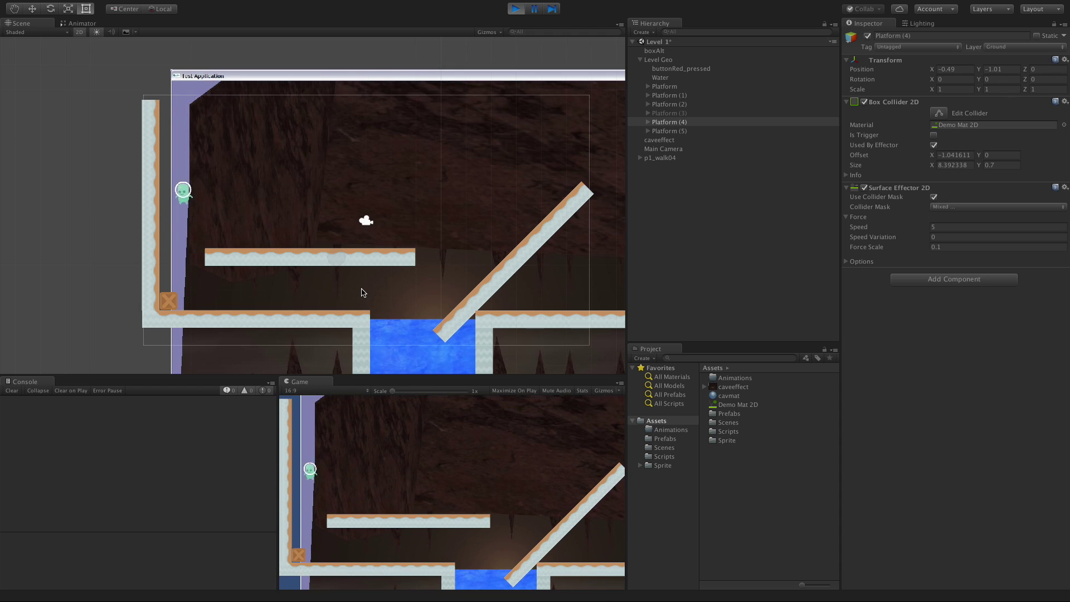
key("Right")
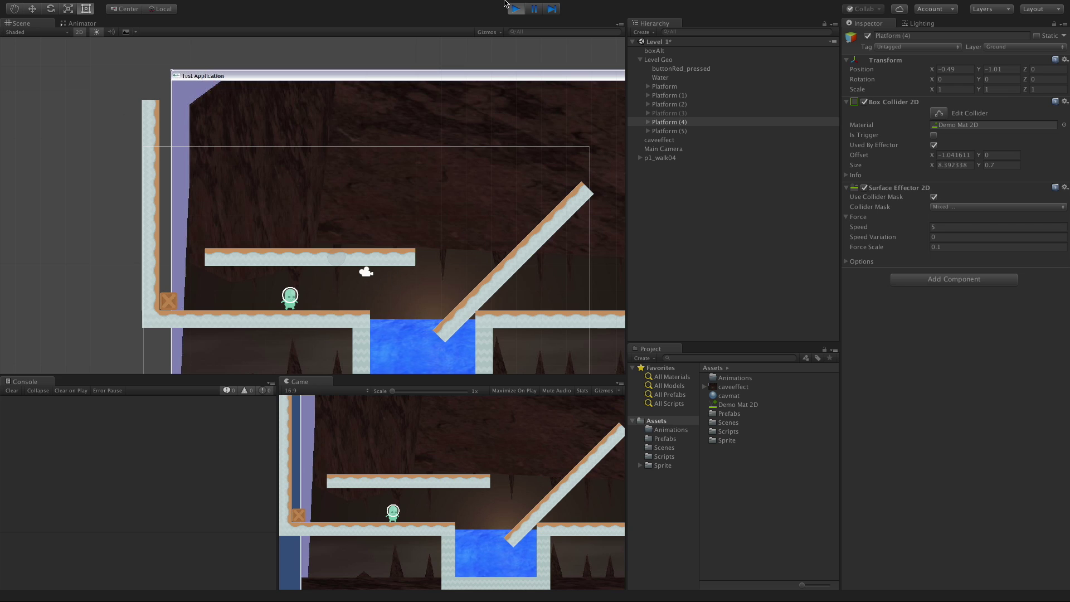
left_click(515, 9)
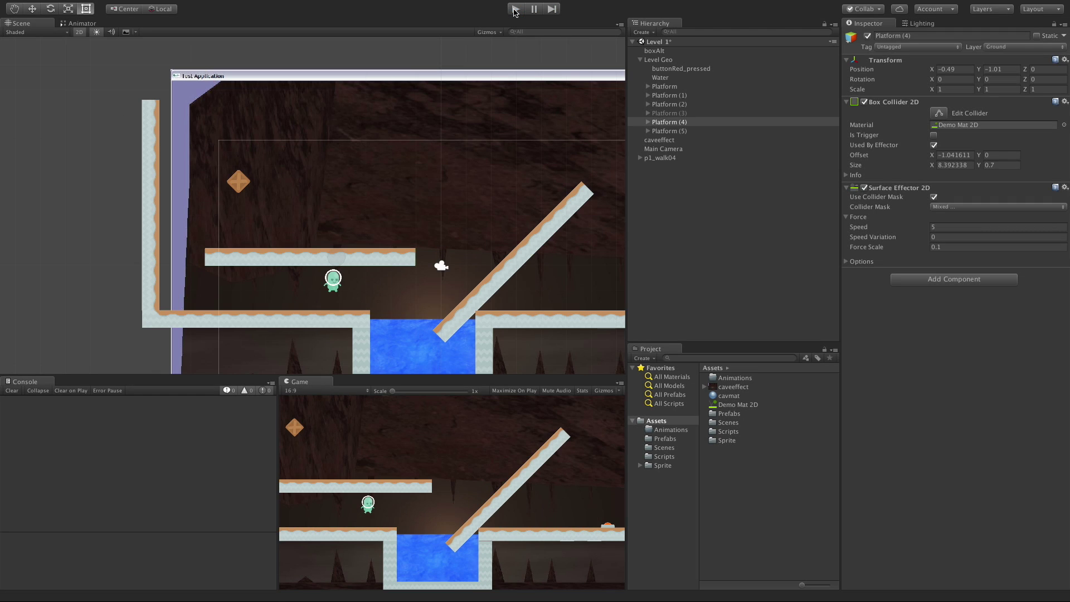